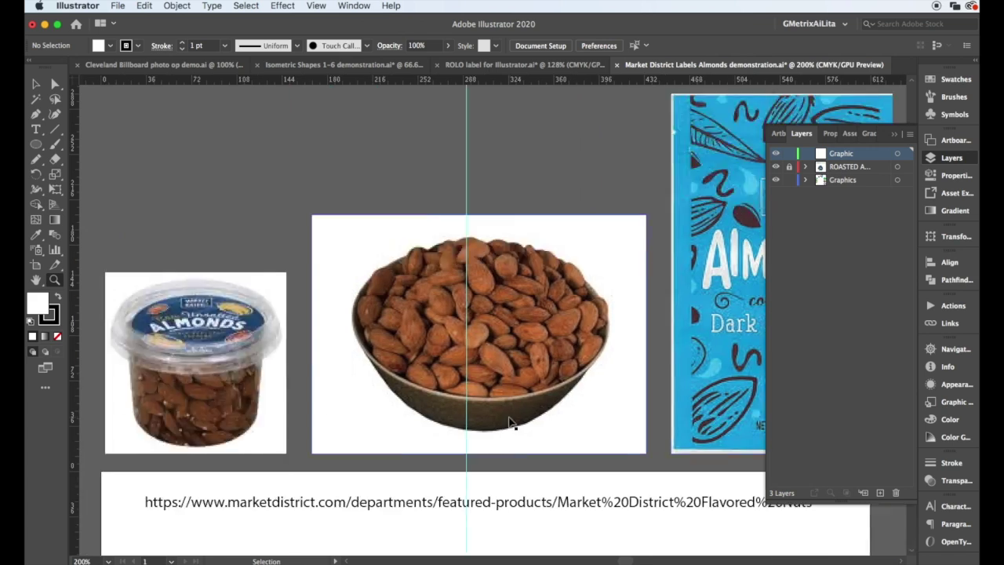
Draw a circle centred on the crossing guides to match the almond label's edge, and remove its fill.
scroll(627, 454, down, 8)
scroll(627, 454, down, 4)
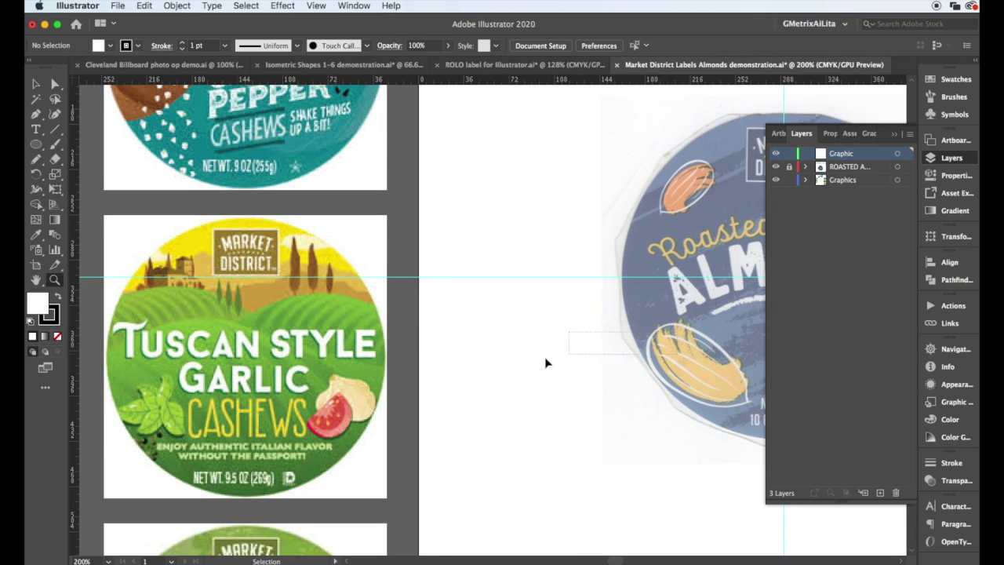
scroll(582, 356, right, 10)
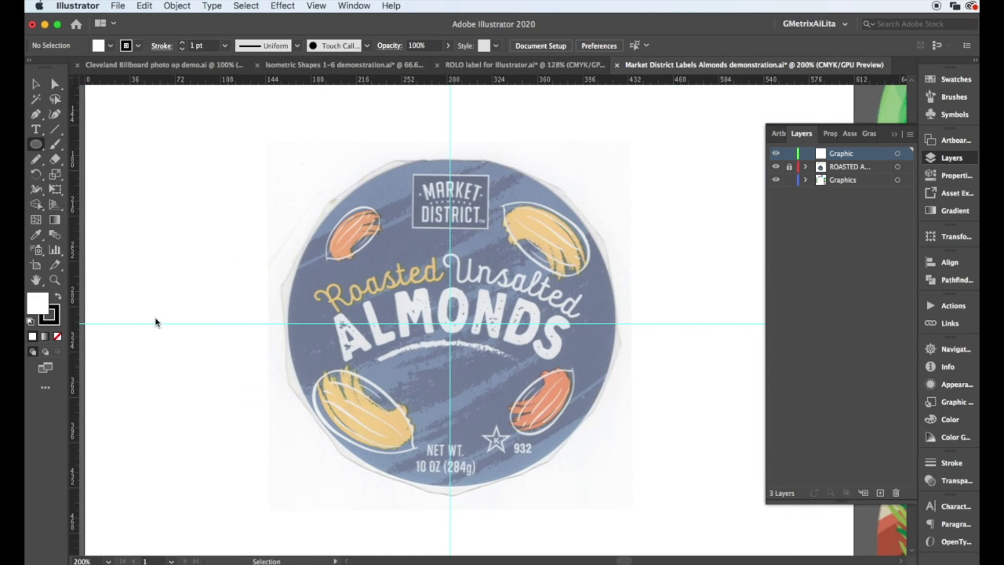
mouse_move(449, 321)
mouse_down()
mouse_move(560, 489)
mouse_move(614, 486)
mouse_up()
click(58, 336)
click(776, 166)
click(776, 167)
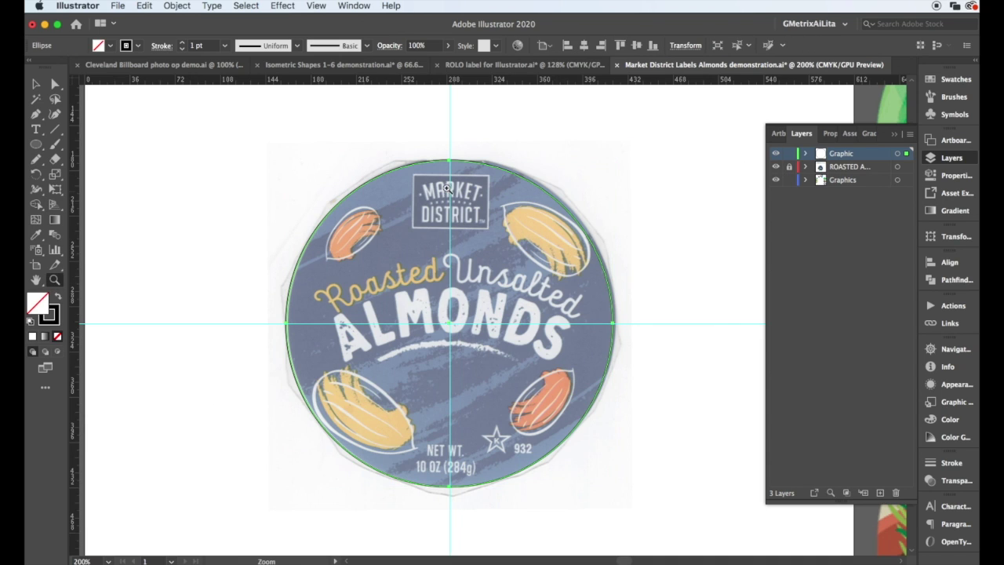
Add the centre-aligned text "MARKET" over the logo's upper word.
key(z)
click(440, 190)
click(386, 212)
text(MARKET)
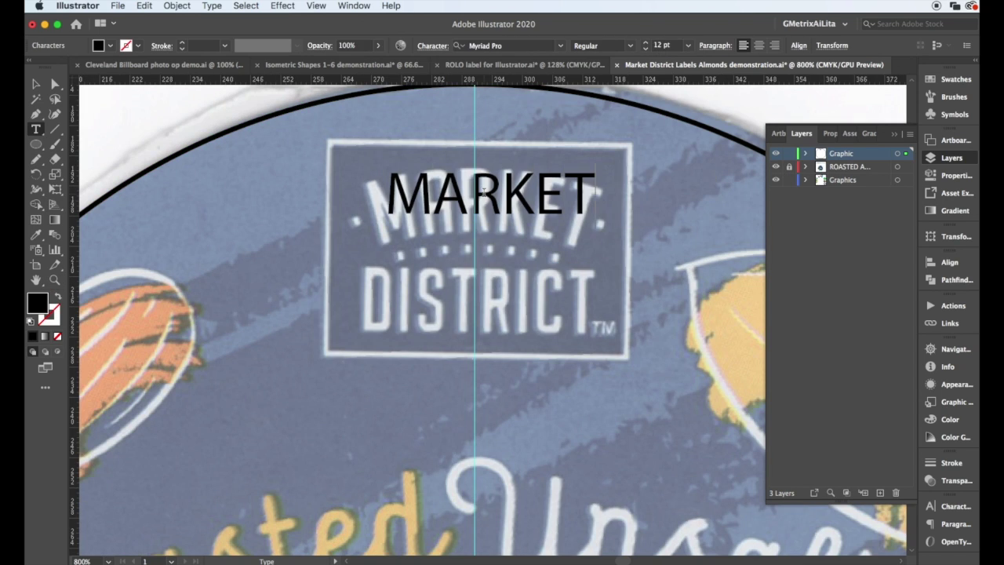
click(758, 45)
key(Escape)
Position the MARKET text over the logo and set its font to regular Helvetica.
drag(412, 196, 516, 196)
click(517, 46)
text(HEL)
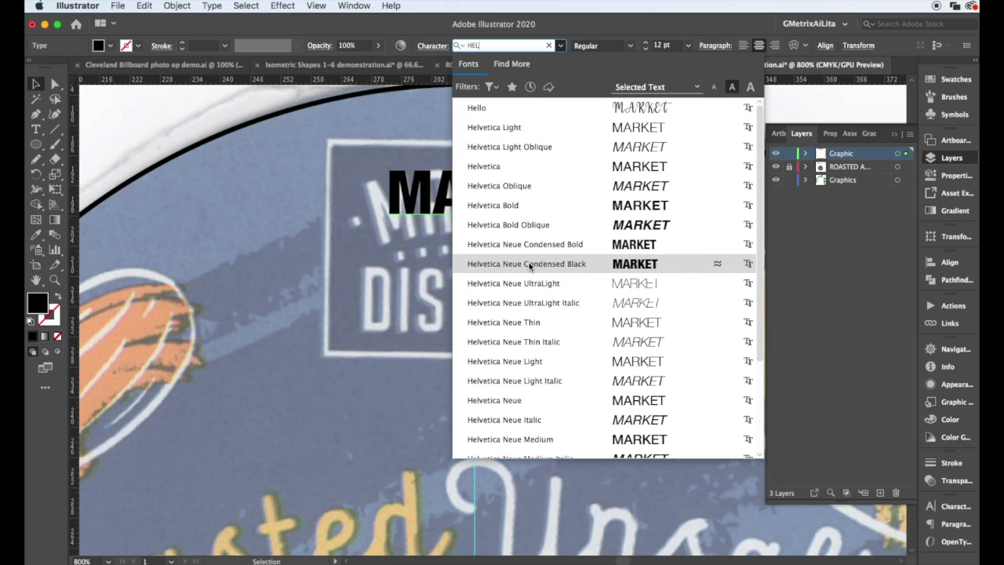
scroll(513, 407, down, 3)
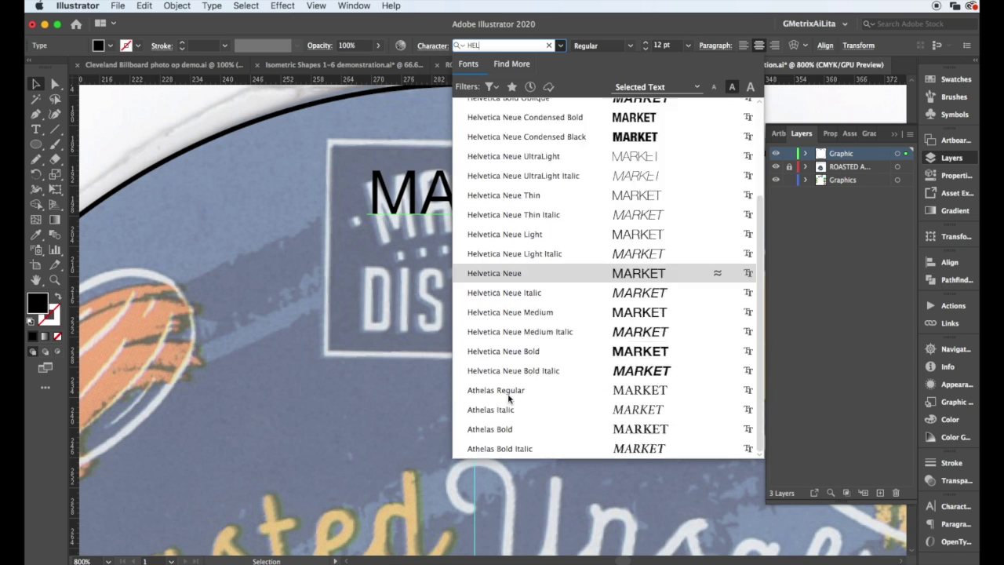
scroll(508, 396, up, 2)
scroll(508, 314, up, 1)
click(504, 167)
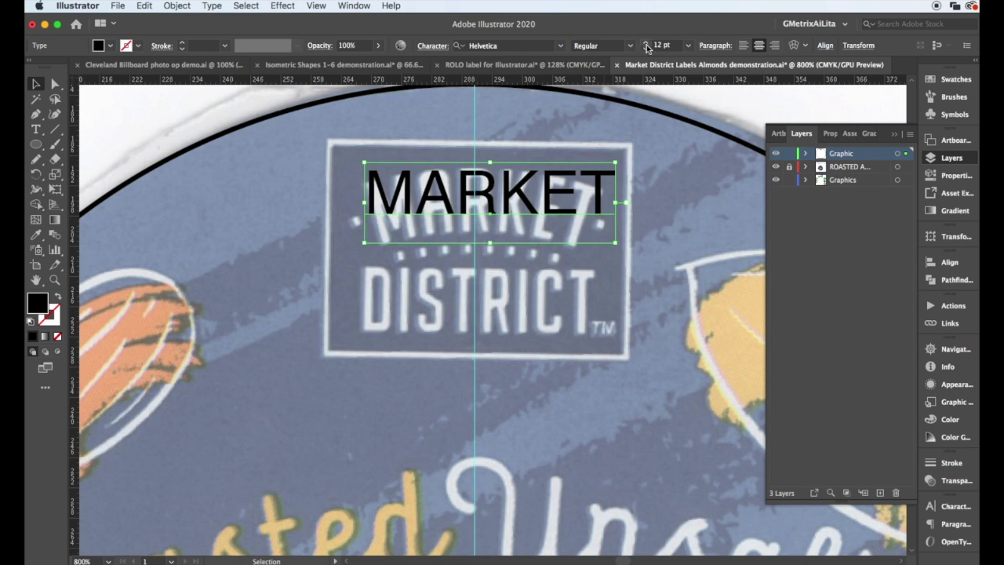
Set the MARKET text's vertical scale to 152% and its horizontal scale to 78%.
click(430, 52)
scroll(346, 143, up, 20)
scroll(429, 142, down, 12)
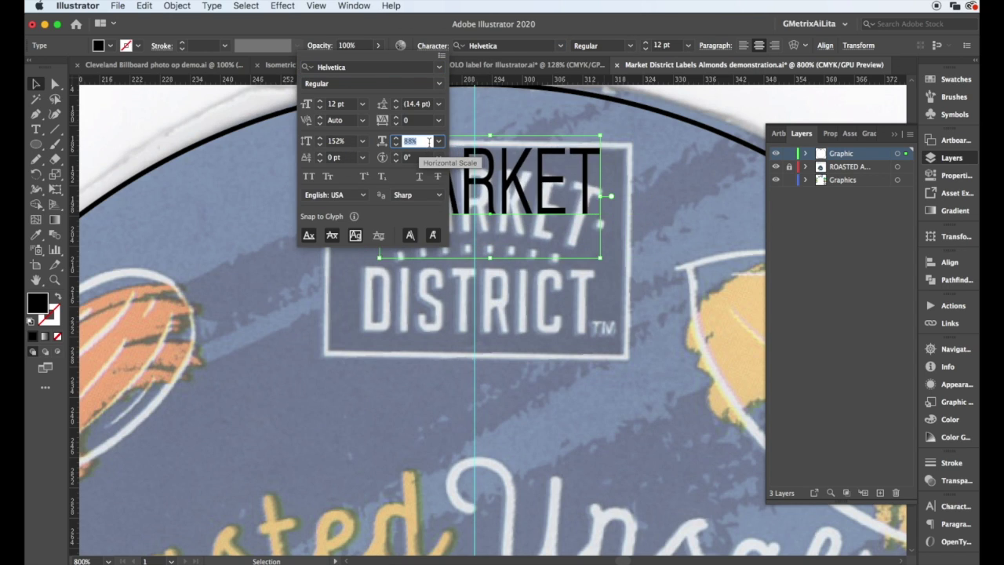
Duplicate the MARKET text onto the logo's lower word and replace its wording with "DISTRICTTM".
click(471, 192)
drag(452, 203, 458, 306)
double_click(443, 294)
text(DISTRICTTM)
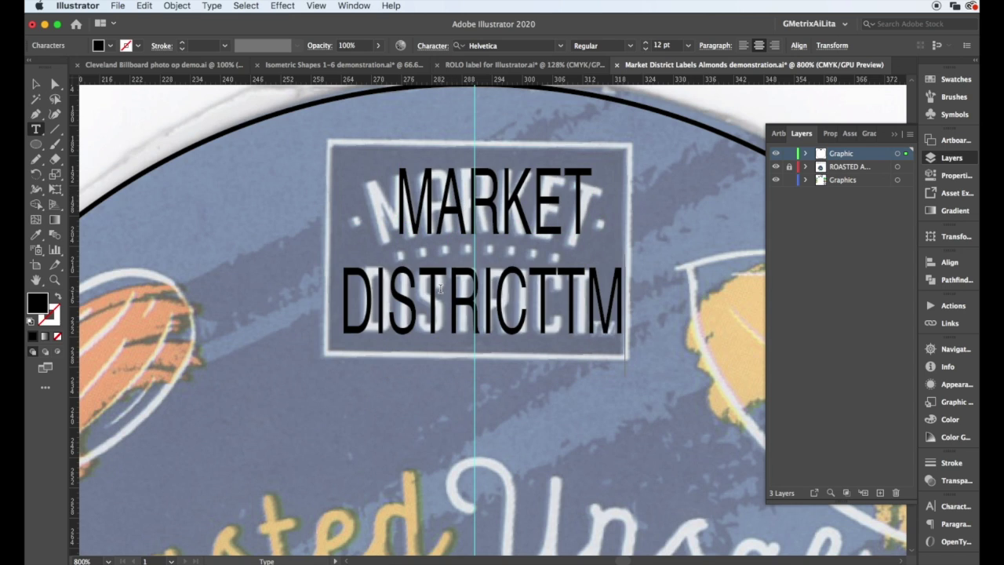
Adjust the character scaling of the TM after DISTRICT and set its font size to 3 pt.
key(shift+Left)
key(shift+Left)
click(432, 46)
scroll(435, 141, down, 10)
click(436, 142)
click(449, 190)
double_click(348, 103)
text(3)
key(Return)
key(Escape)
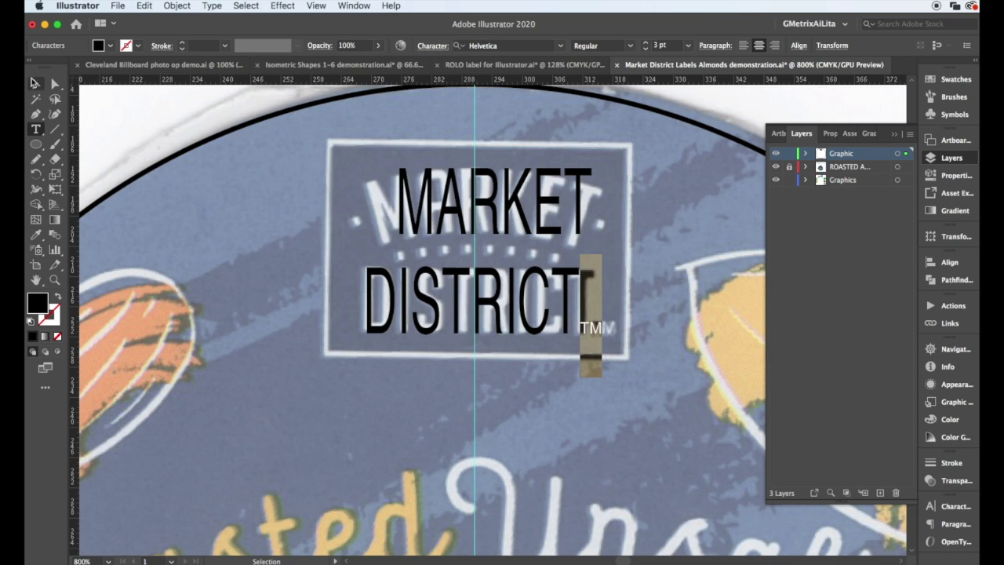
Apply a horizontal Arc envelope warp with a 13% bend to MARKET and move it onto the curved reference lettering.
click(524, 205)
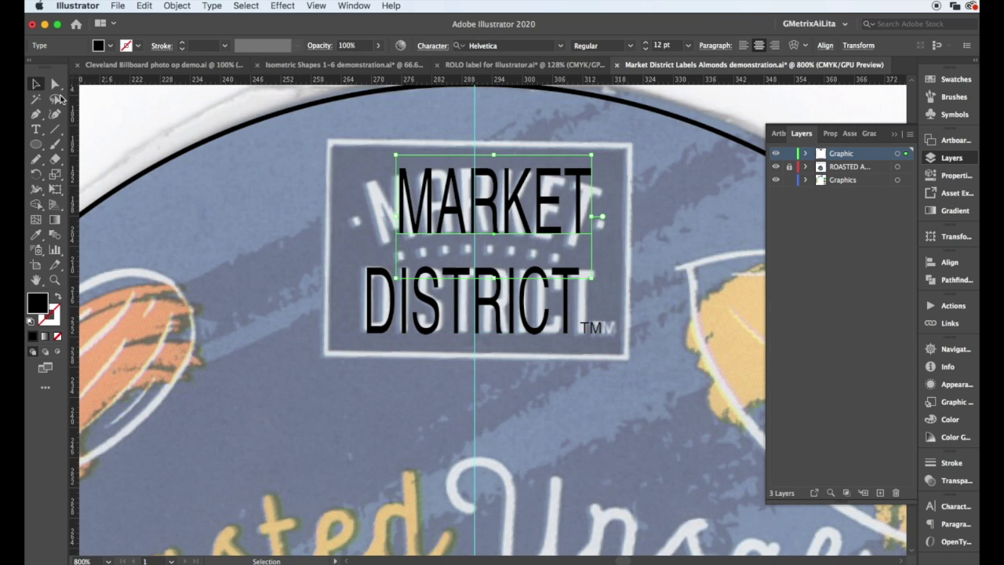
click(144, 6)
mouse_move(177, 6)
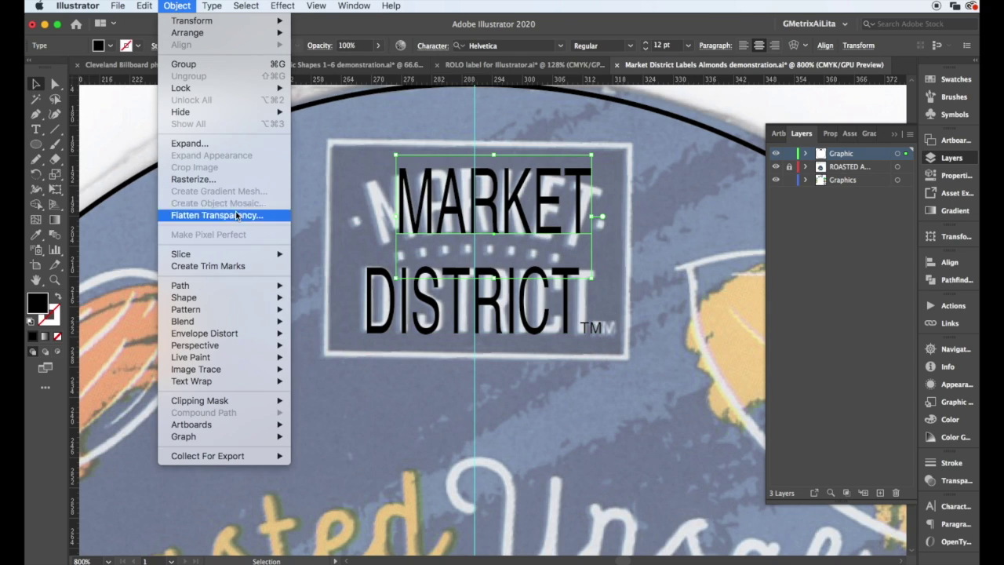
mouse_move(236, 333)
click(312, 333)
text(13)
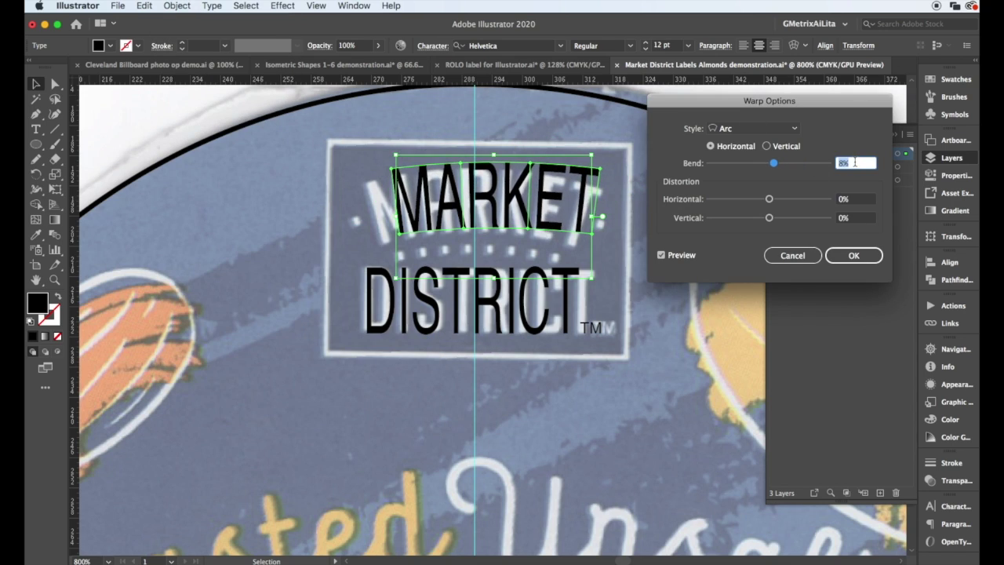
click(853, 255)
drag(496, 161, 502, 188)
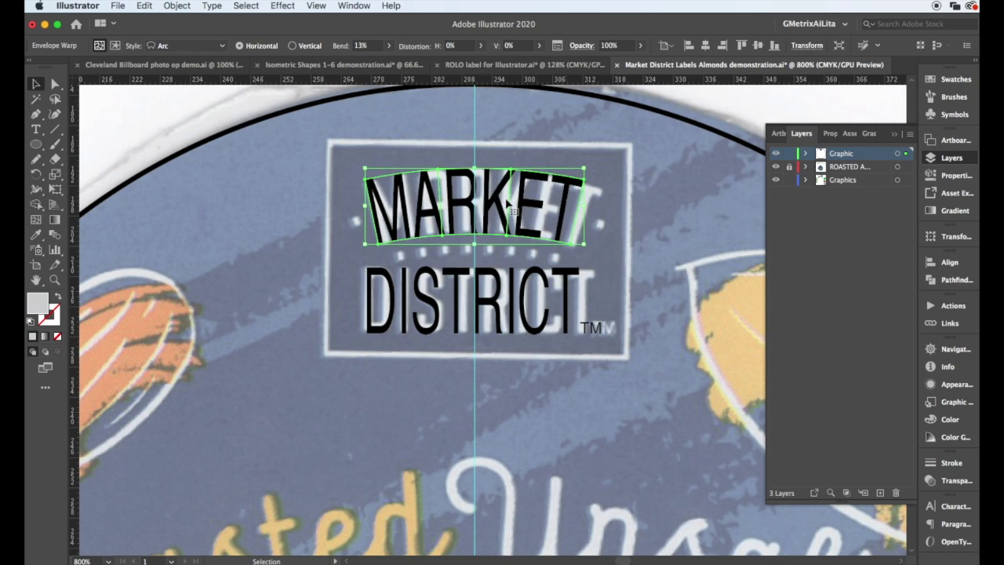
Open the warped MARKET text for editing and insert a bullet before the word.
key(t)
key(v)
double_click(377, 220)
click(396, 196)
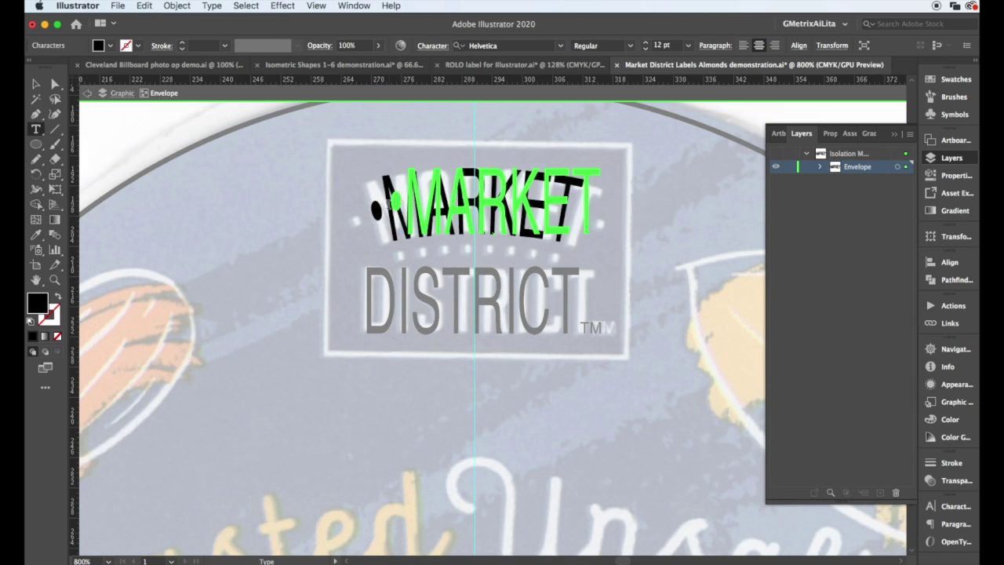
Set the leading bullet's vertical and horizontal scale to 100%.
click(467, 45)
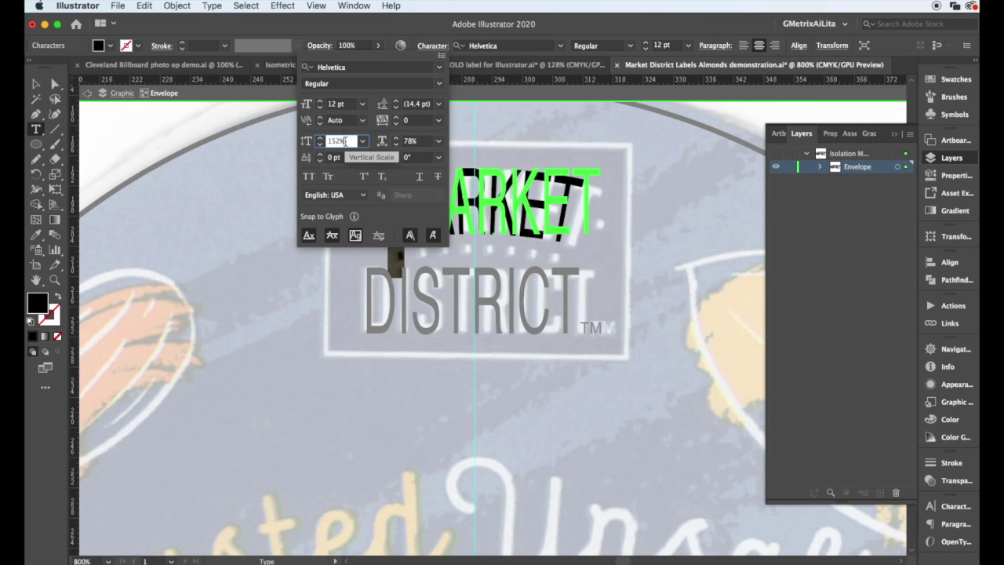
text(100)
key(Tab)
click(437, 140)
click(463, 211)
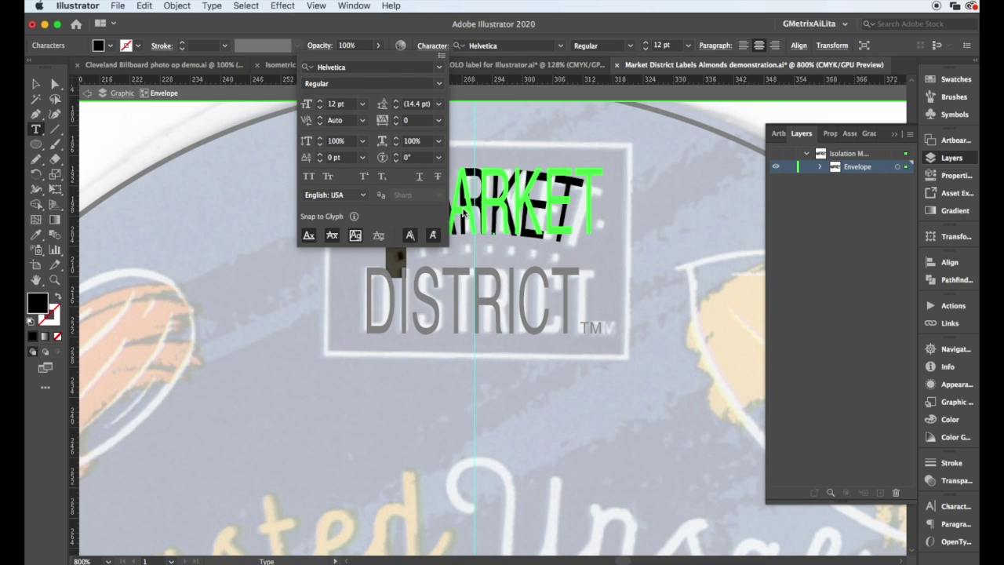
Add a matching bullet after MARKET and set its font size to 8 pt.
click(404, 222)
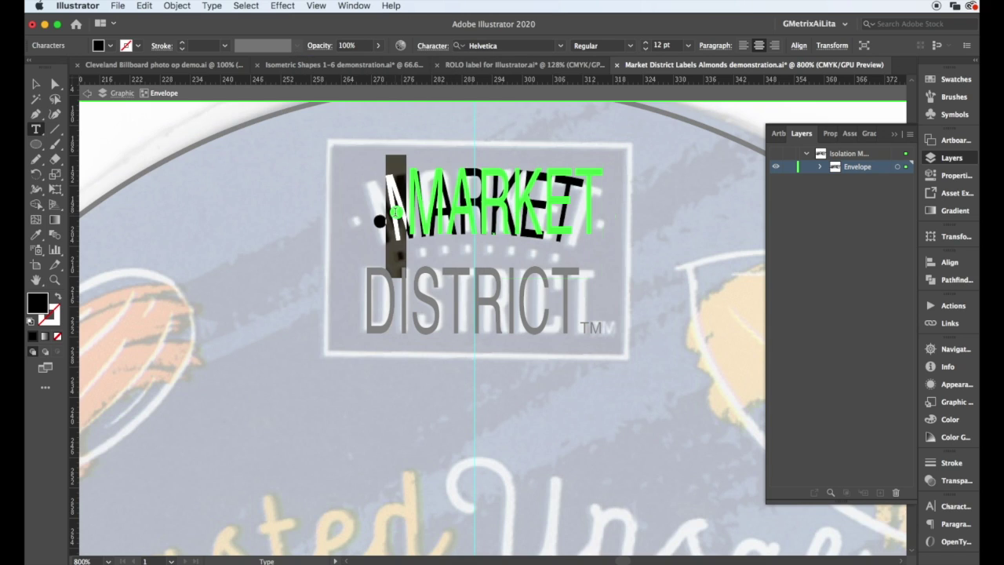
key(BackSpace)
drag(609, 218, 594, 219)
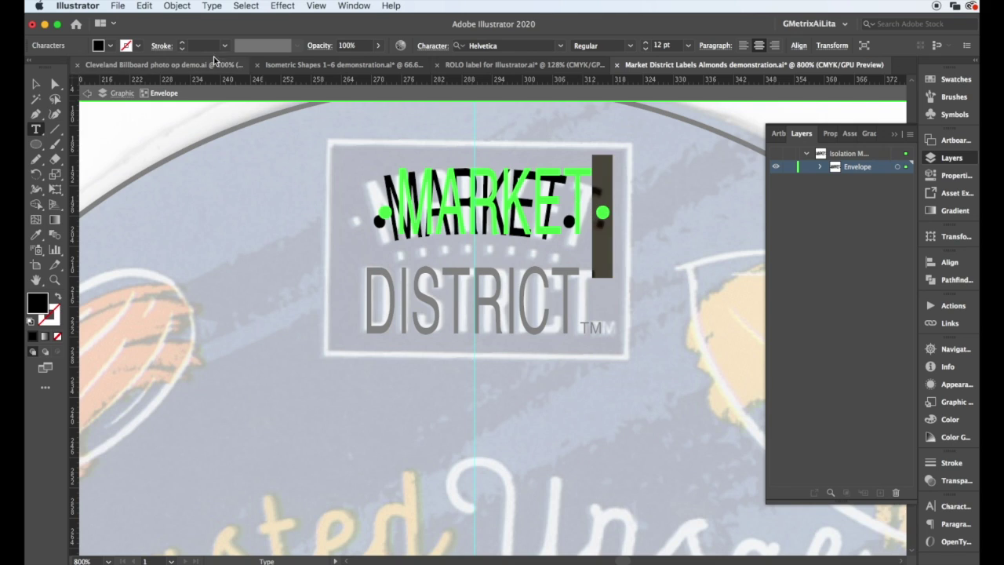
click(432, 44)
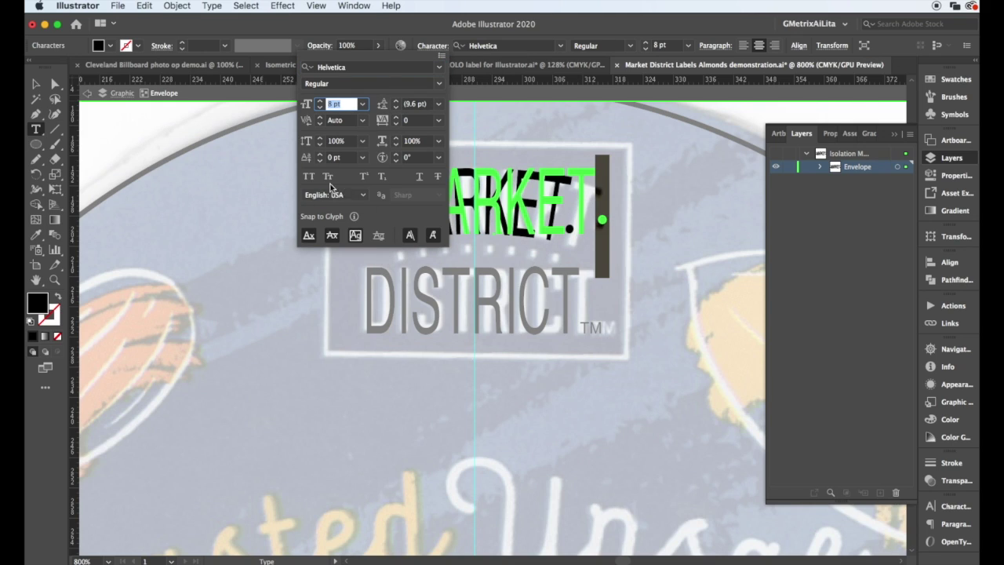
Replace the bullet before MARKET with a copy of the 8 pt bullet and leave the envelope contents.
drag(589, 201, 608, 197)
key(super+c)
drag(376, 207, 395, 209)
key(super+v)
key(Escape)
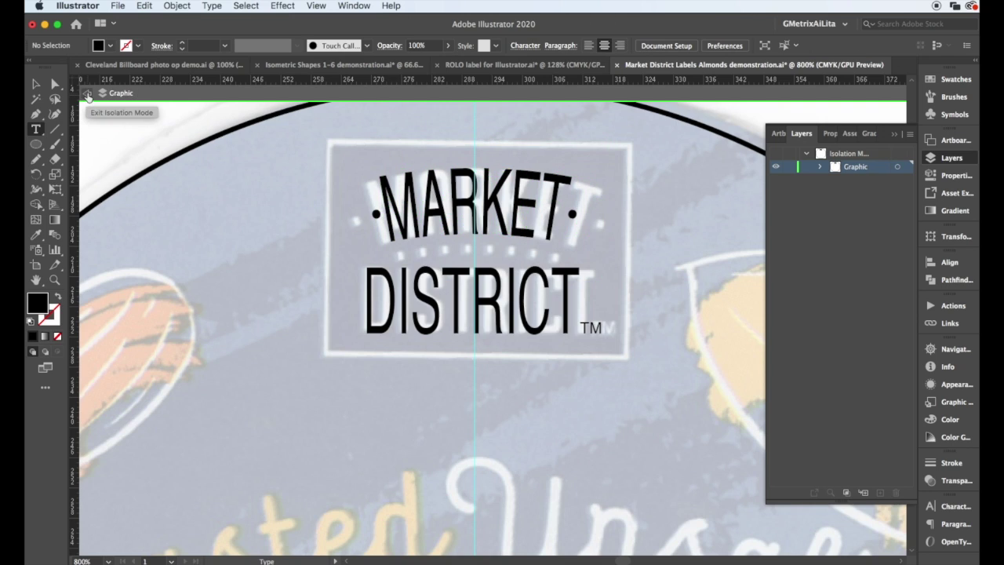
Reopen the warped text and insert a space between the leading bullet and MARKET.
double_click(400, 216)
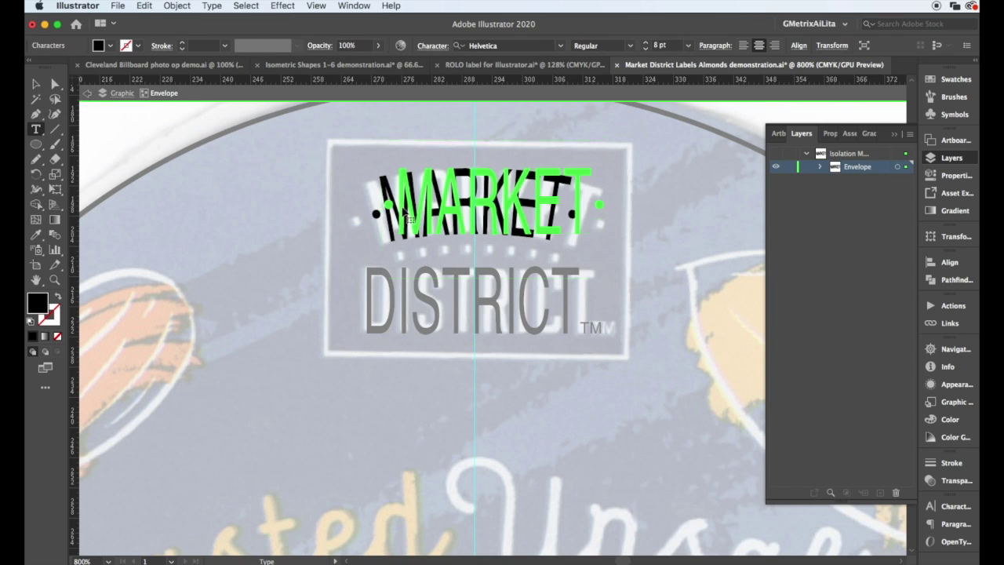
click(401, 198)
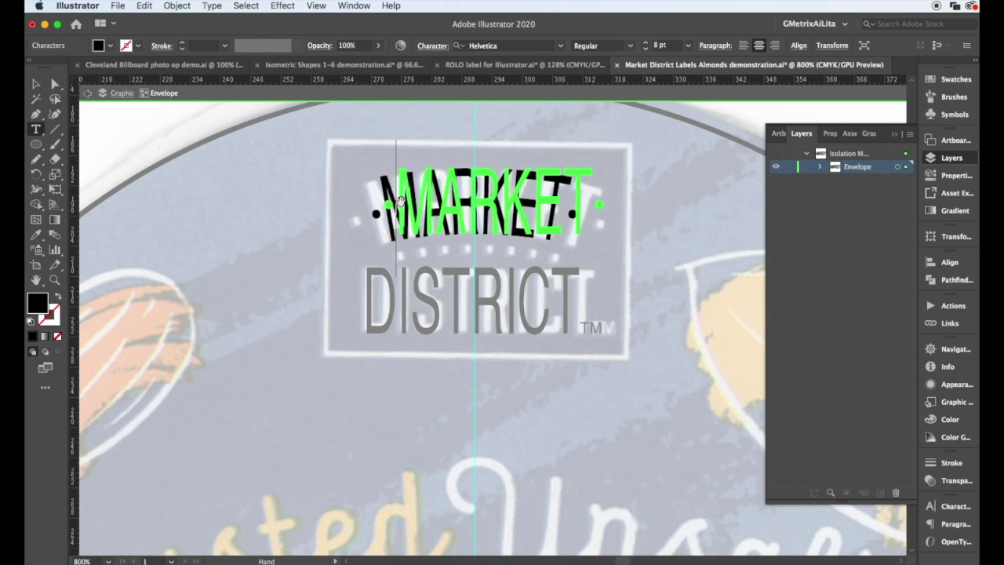
click(100, 92)
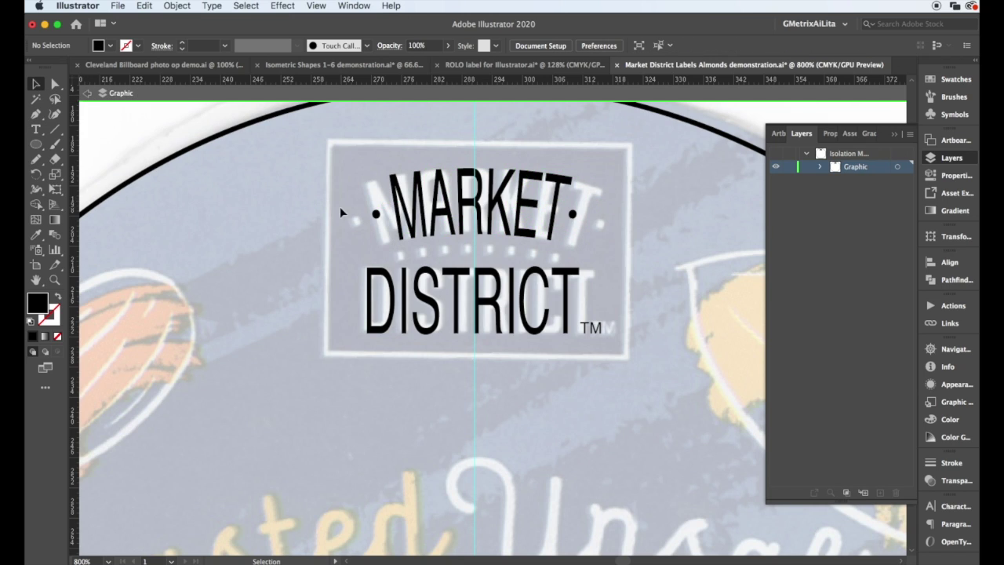
Reposition the warped MARKET text and the DISTRICT text to line up with the reference logo.
click(445, 214)
drag(552, 269, 554, 271)
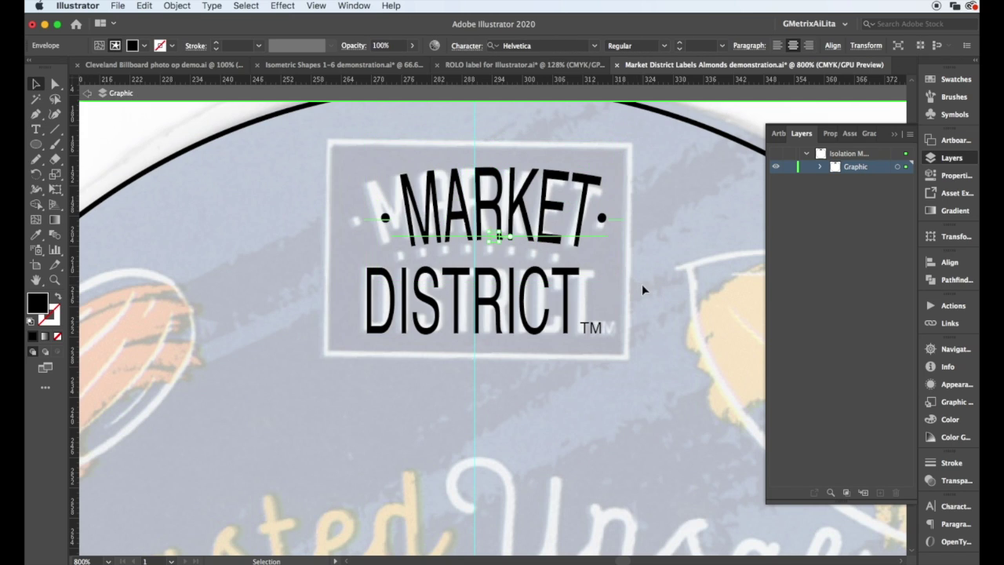
drag(625, 285, 635, 290)
mouse_move(575, 267)
mouse_down()
mouse_move(565, 267)
mouse_move(589, 271)
mouse_up()
Exit isolation mode and draw a rectangle matching the frame around the MARKET DISTRICT logo.
click(34, 147)
click(100, 144)
key(Escape)
drag(328, 141, 631, 358)
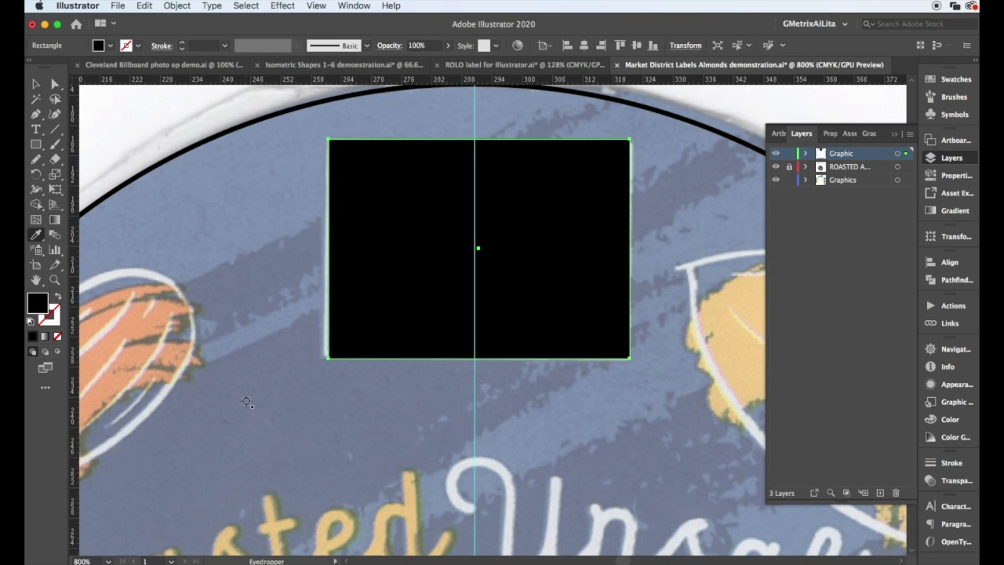
Fill the logo rectangle with the blue sampled from the label, give it a white outline and send it to the back.
click(246, 398)
click(126, 45)
click(63, 75)
key(a)
key(super+shift+bracketleft)
click(313, 202)
Add the centred two-line text "NET WT. / 10 OZ (284G)" above the reference net weight.
scroll(521, 166, down, 3)
key(super+minus)
key(super+minus)
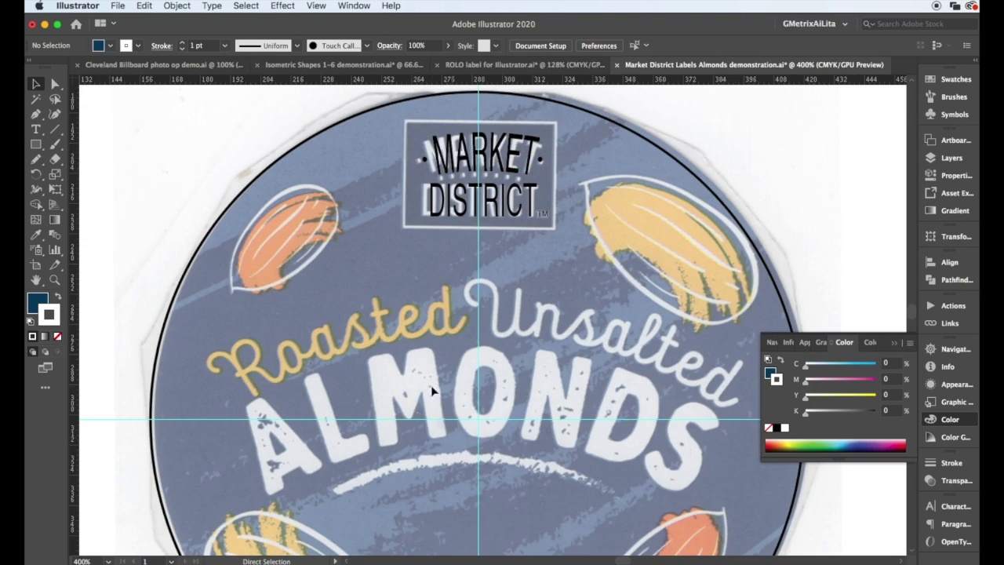
scroll(451, 352, down, 5)
key(t)
click(379, 344)
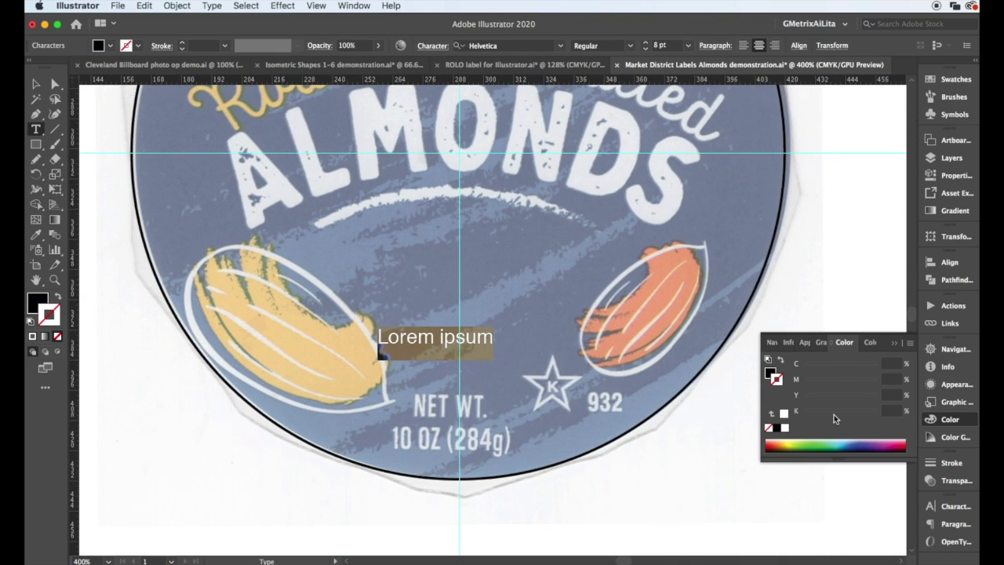
text(NET WT.)
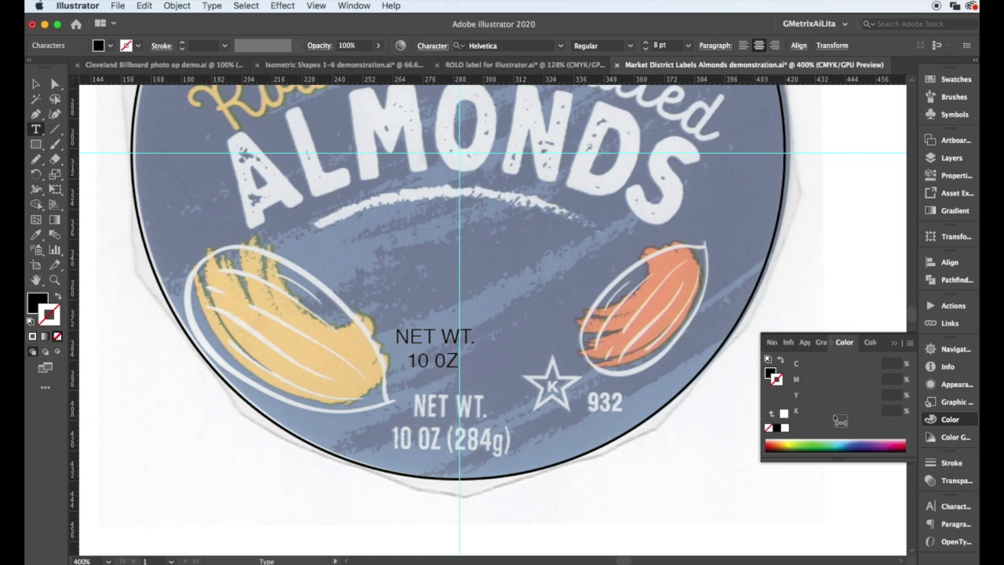
key(Escape)
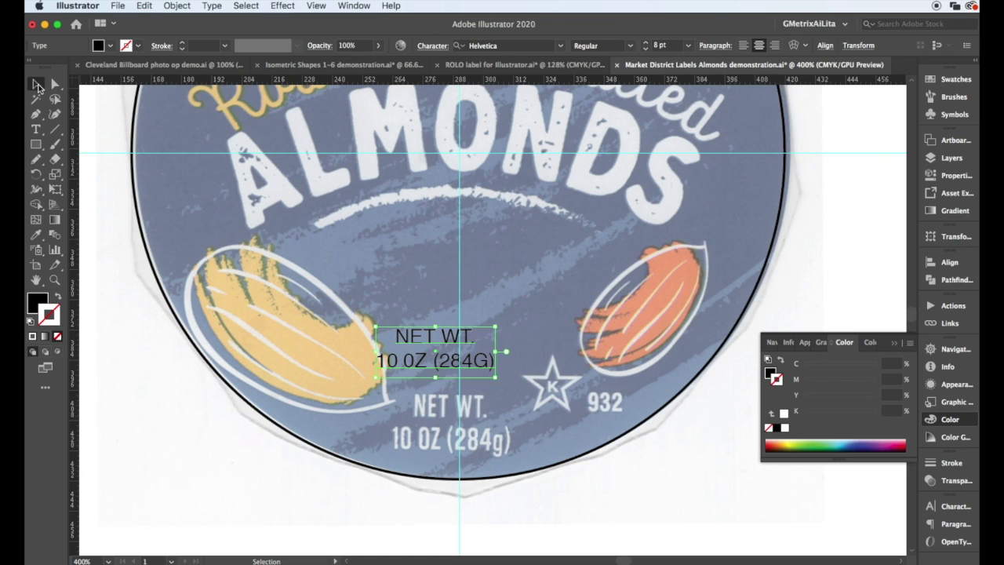
Match the net weight text to the logo lettering's character formatting and set its style to Bold.
key(a)
key(super+minus)
click(478, 110)
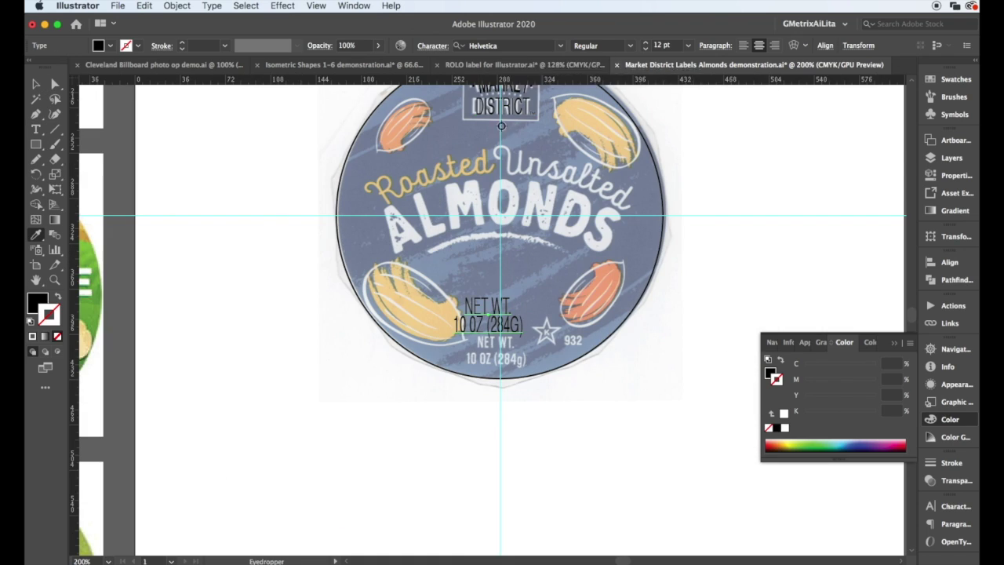
click(632, 46)
click(597, 116)
Move the net weight text onto the reference net weight near the label's lower edge.
click(35, 83)
click(480, 318)
drag(480, 318, 508, 356)
key(super+plus)
key(super+plus)
key(super+plus)
key(super+plus)
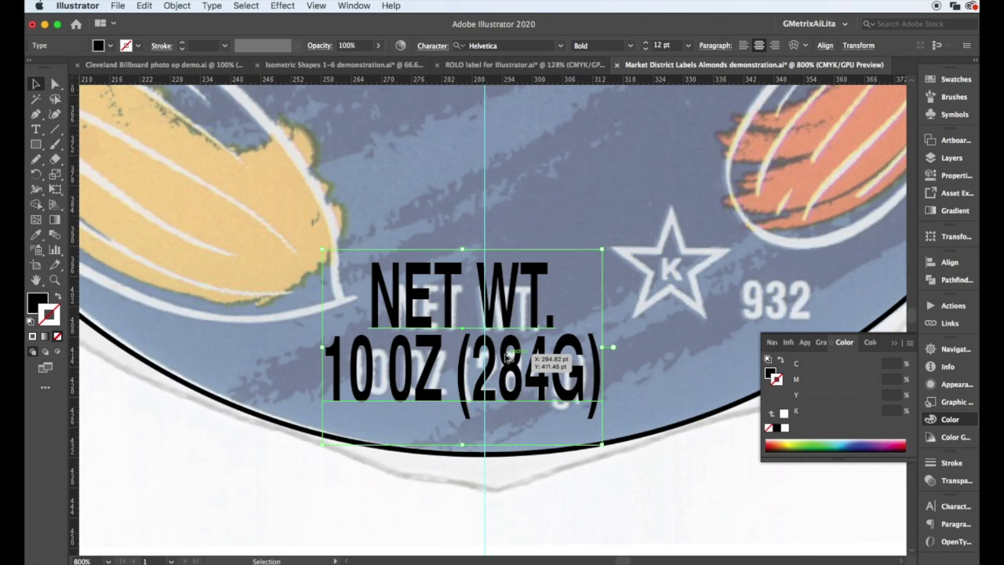
Set the net weight text to 8 pt with 13 pt leading.
click(435, 46)
click(334, 104)
text(8)
key(Return)
click(415, 104)
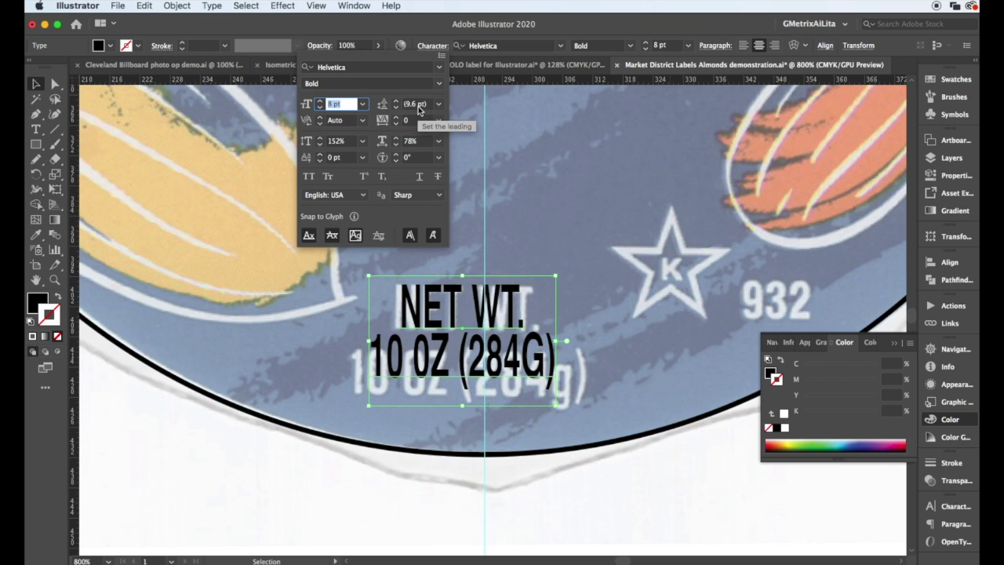
Set the net weight text's vertical scale to 150% and its horizontal scale to 92%.
click(364, 144)
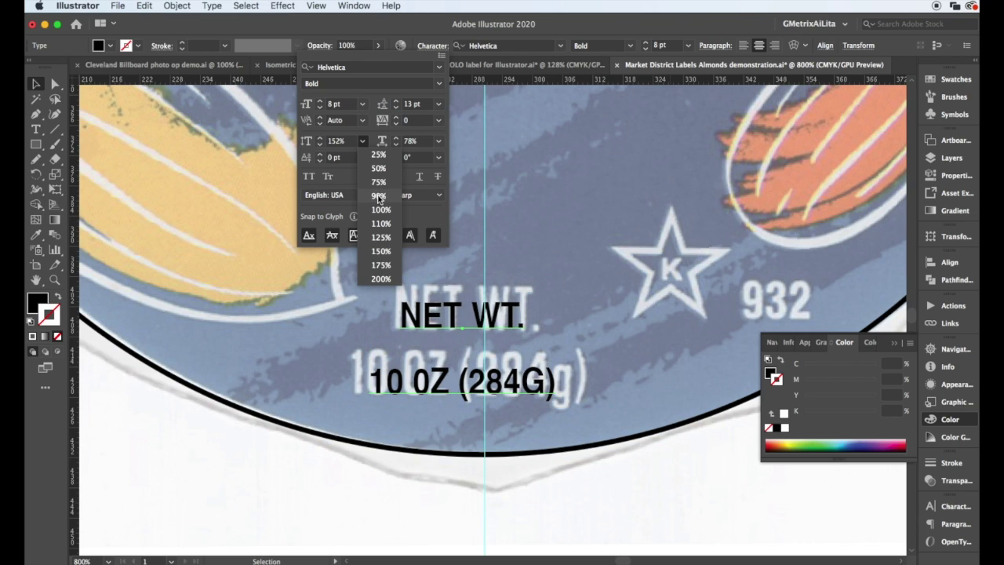
click(381, 253)
click(416, 142)
key(Up)
key(Up)
key(Up)
key(Up)
key(Up)
key(Up)
key(Up)
key(Up)
key(Up)
key(Up)
key(Up)
key(Up)
key(Up)
key(Up)
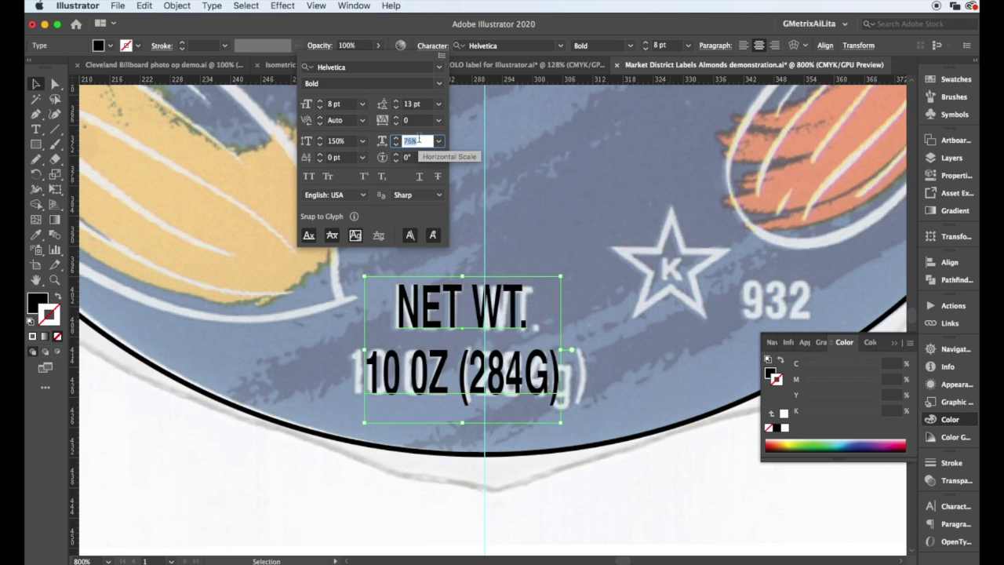
click(261, 165)
click(506, 304)
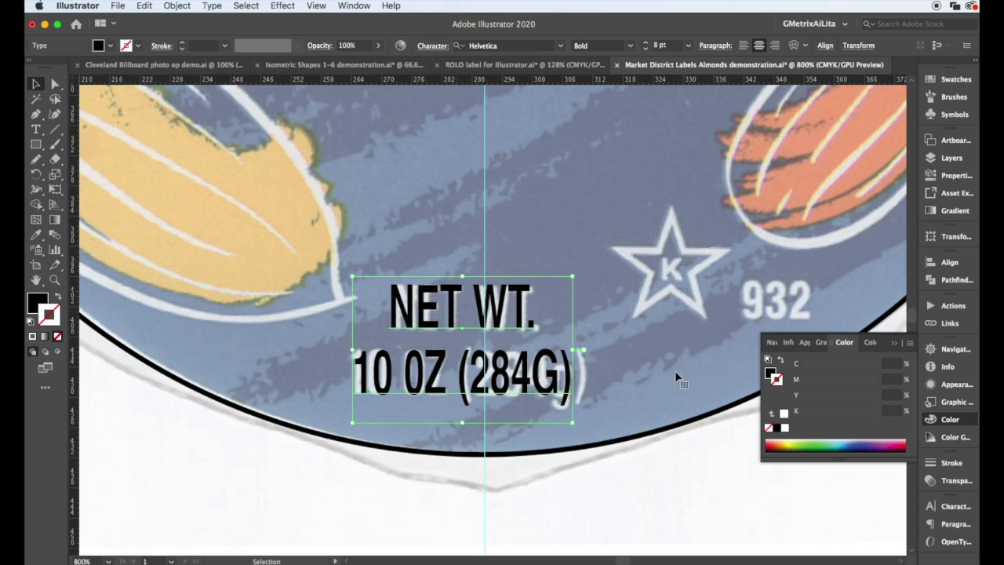
Fill the net weight text with white.
click(109, 47)
click(49, 67)
click(384, 194)
Duplicate the net weight text over the reference number beside the star and change the copy to "932".
alt+drag(524, 314, 740, 284)
triple_click(701, 278)
key(ctrl+a)
text(932)
key(Escape)
Place another copy of the text inside the reference star and change it to "K".
mouse_move(661, 262)
mouse_down()
mouse_move(757, 282)
mouse_move(648, 272)
mouse_up()
double_click(666, 274)
key(super+a)
text(K)
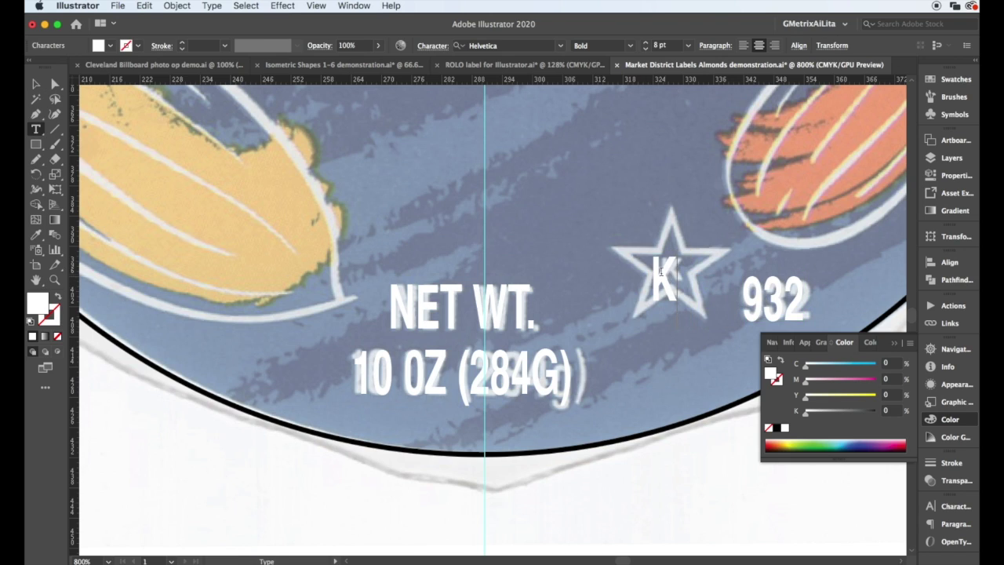
Draw a star around the K over the reference, give it a white outline without fill, and group it with the K.
click(34, 82)
drag(35, 145, 79, 211)
mouse_move(661, 261)
mouse_down()
mouse_move(710, 325)
mouse_move(713, 306)
mouse_up()
key(shift+x)
key(v)
shift+click(684, 289)
key(super+g)
Add the centred two-line text "Roasted Unsalted / ALMONDS" at the label's centre and scale it up to about the reference lettering's width.
key(super+minus)
key(super+minus)
drag(530, 253, 432, 294)
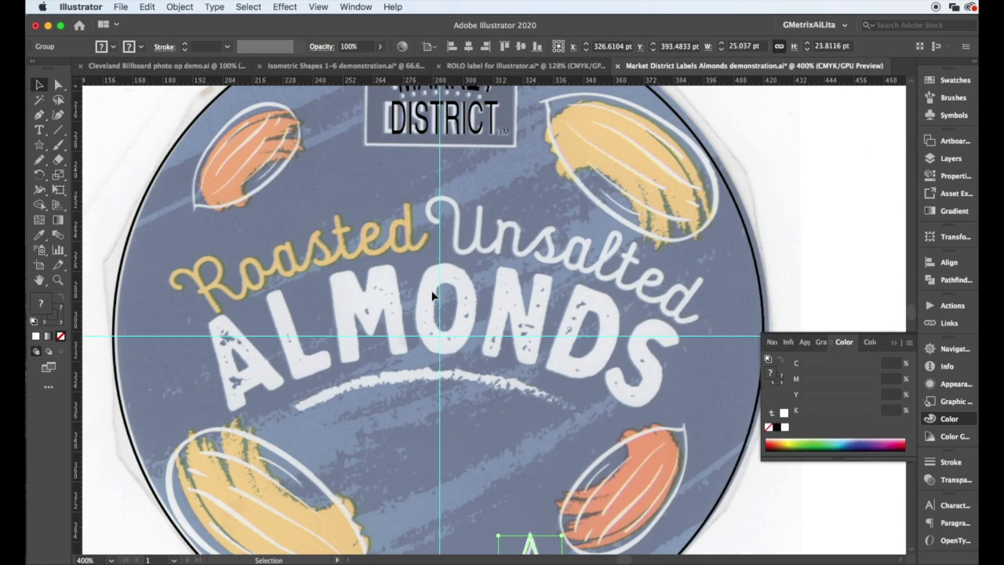
click(441, 291)
text(Roasted Unsalted)
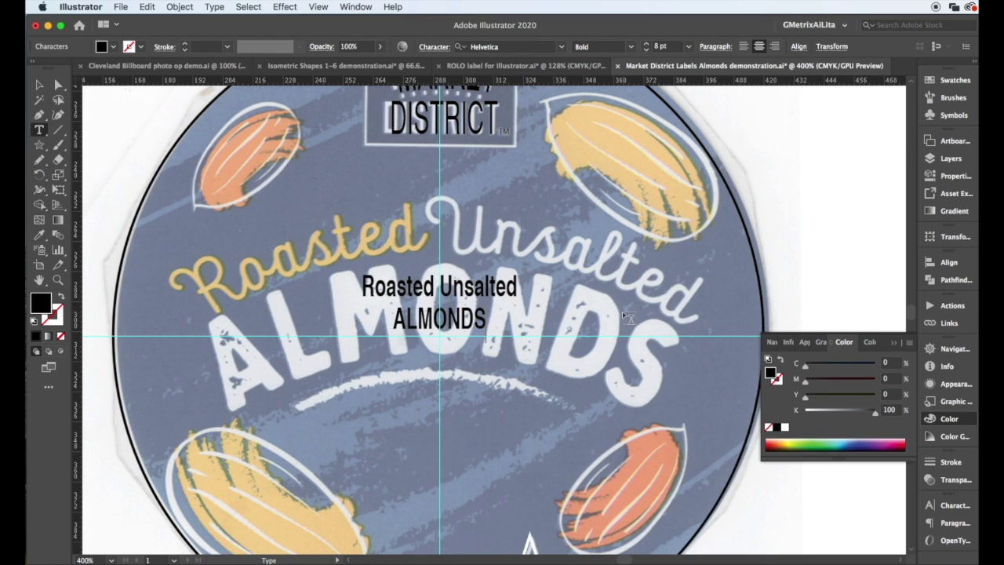
click(45, 89)
drag(518, 332, 675, 381)
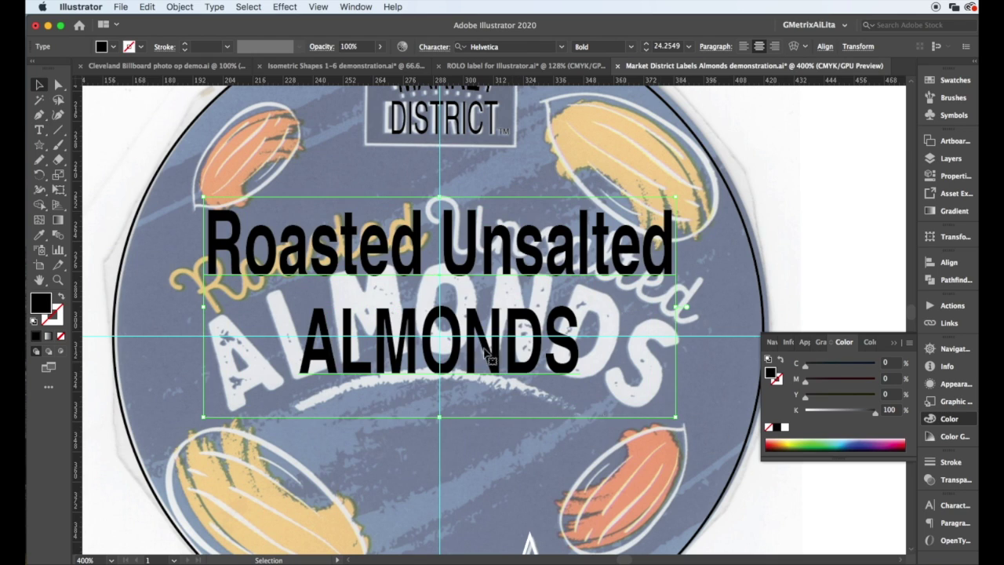
Set the word ALMONDS to 34 pt with 47 pt leading.
double_click(453, 339)
click(422, 49)
click(358, 104)
scroll(358, 104, up, 15)
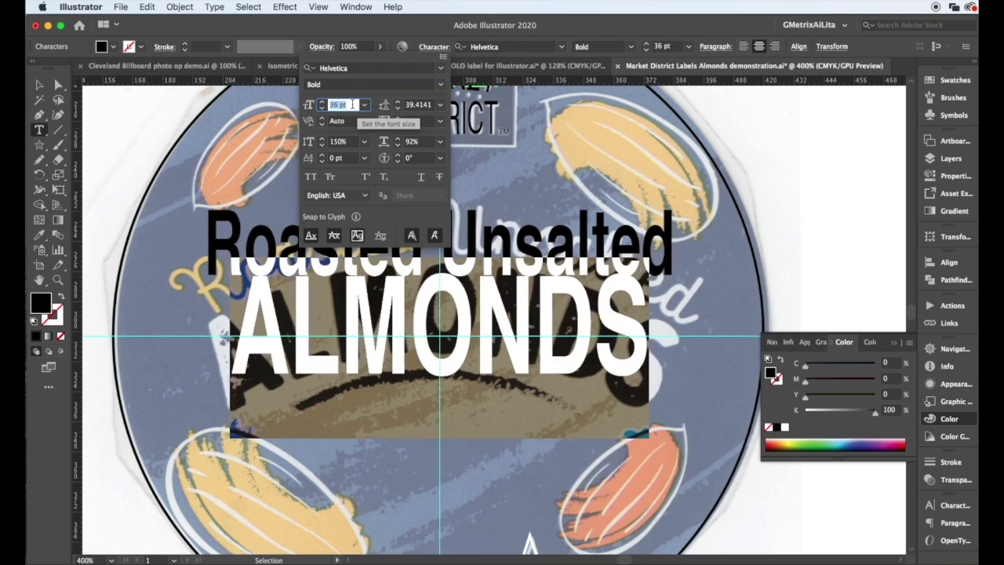
click(414, 105)
scroll(412, 104, up, 8)
click(337, 102)
scroll(352, 104, down, 5)
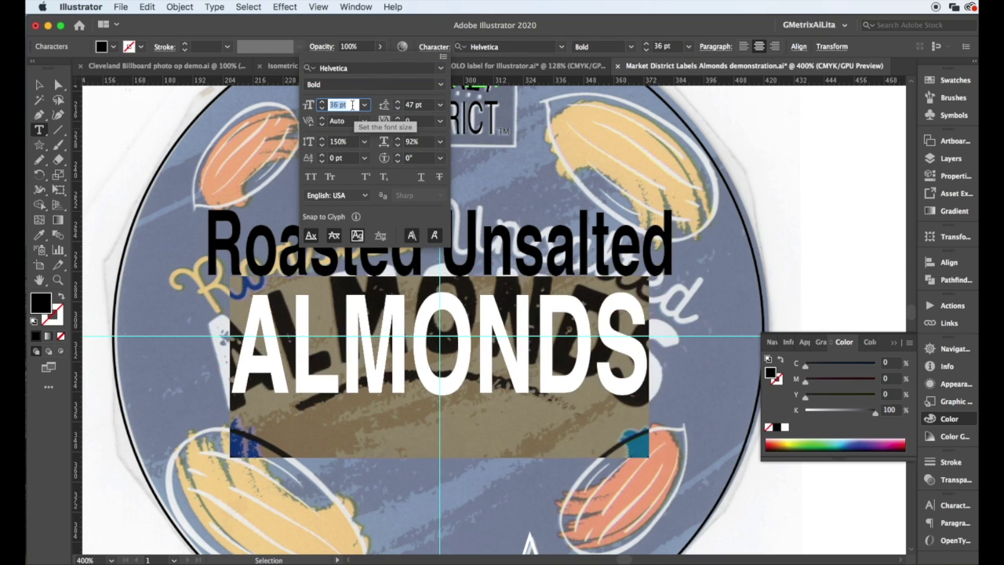
Change the font of the word ALMONDS to Arial Black.
click(440, 84)
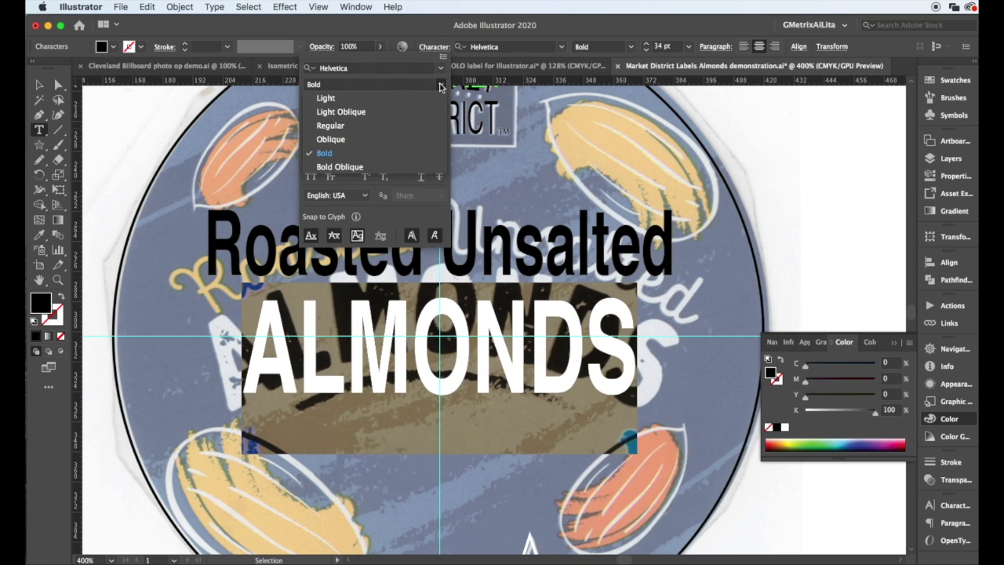
click(440, 67)
click(471, 246)
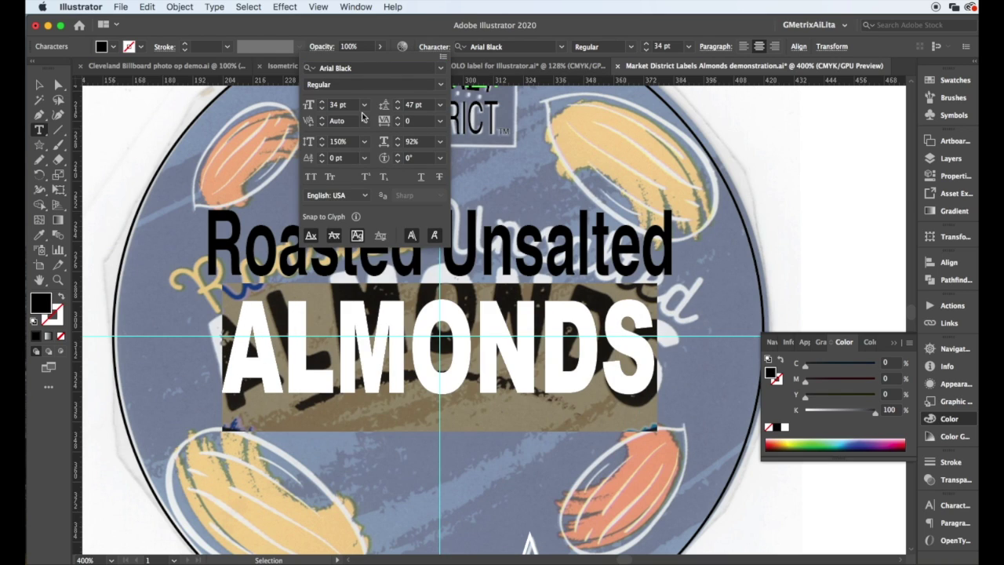
Change the font of the "Roasted Unsalted" line to Fineliner Script.
drag(206, 247, 688, 250)
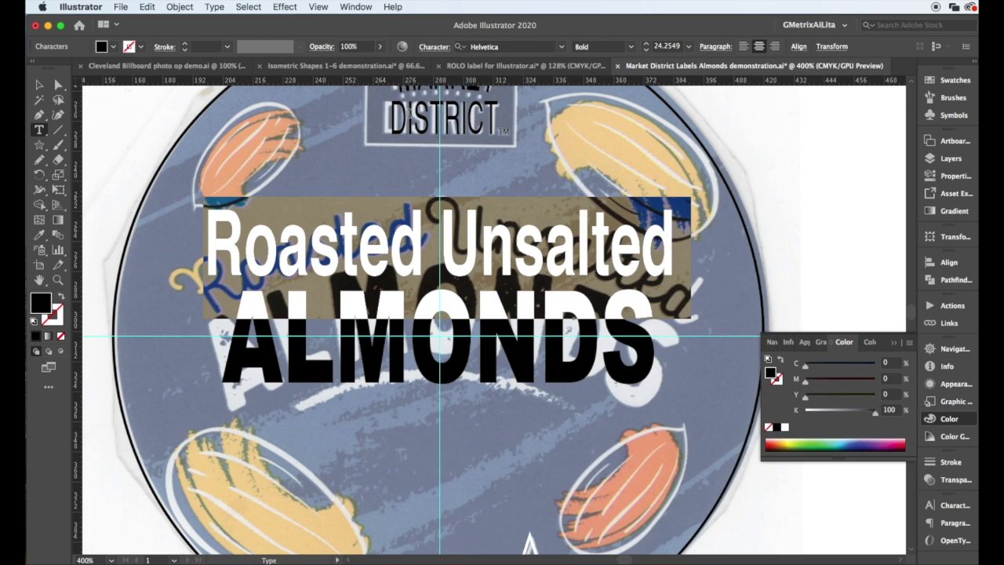
click(443, 48)
click(441, 68)
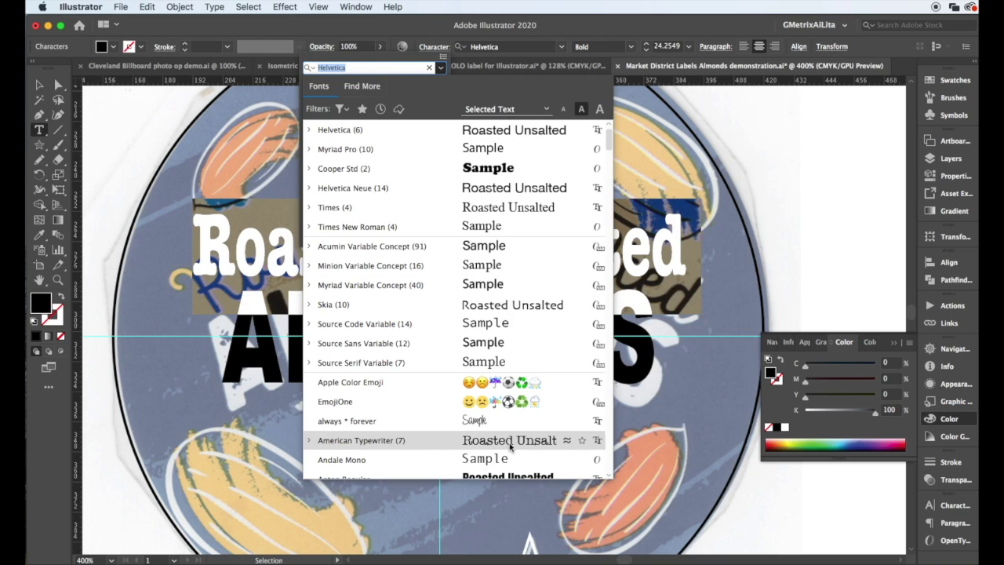
scroll(509, 443, down, 2)
scroll(508, 443, down, 15)
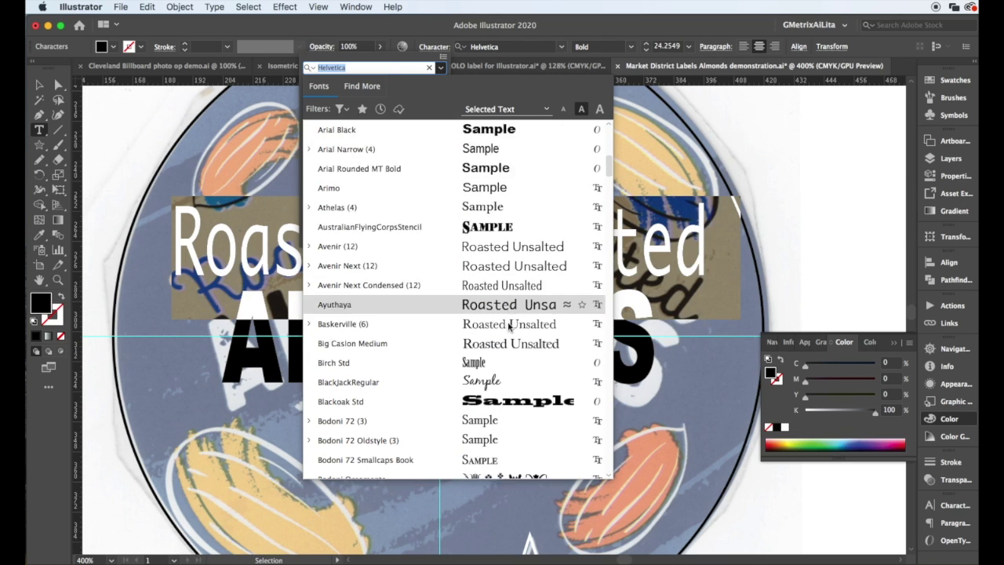
scroll(508, 392, down, 10)
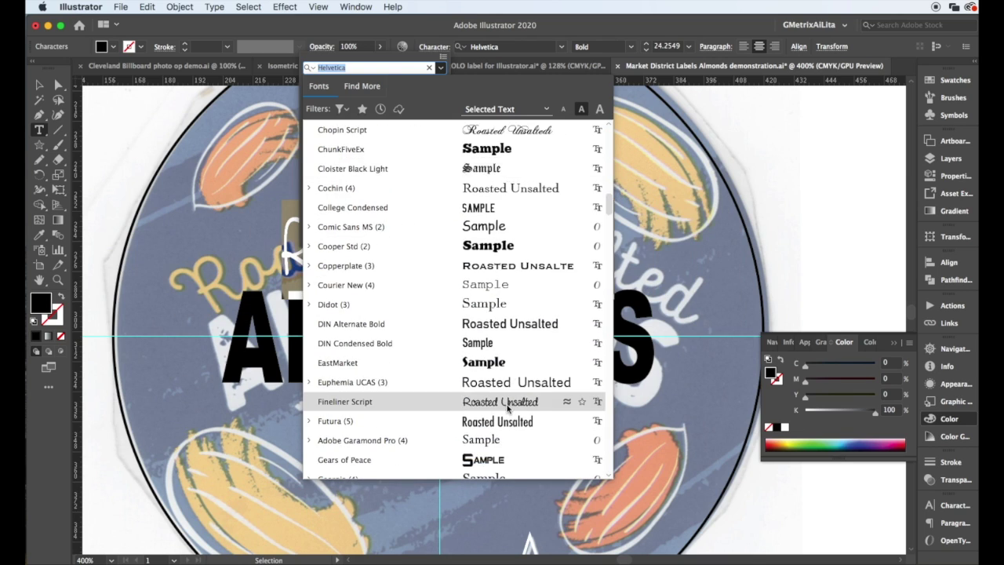
click(510, 401)
Set the "Roasted Unsalted" line's horizontal and vertical scale to 100% and its size to 34 pt.
click(440, 141)
click(459, 196)
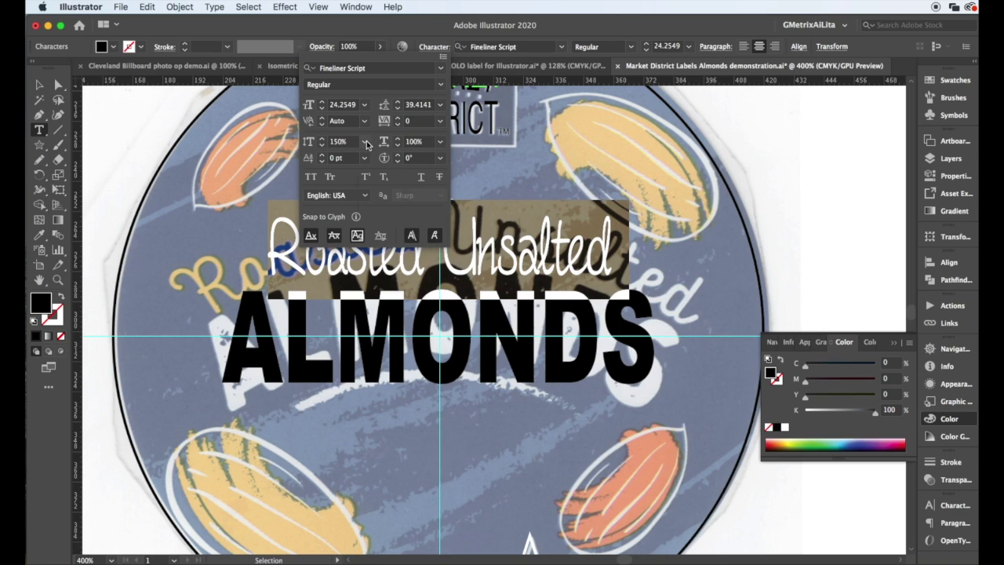
click(364, 141)
click(380, 235)
key(Escape)
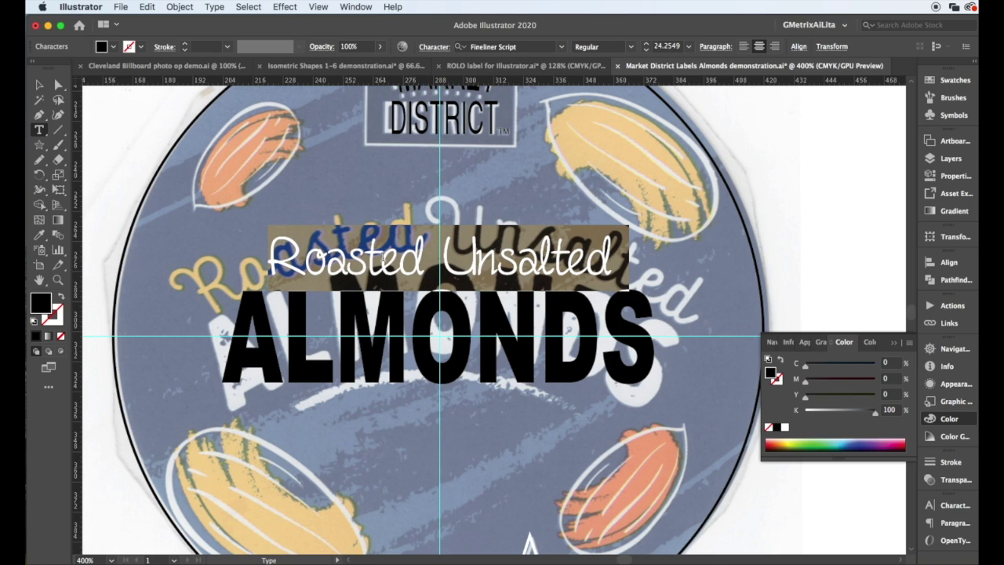
click(433, 46)
click(339, 105)
text(34)
key(Return)
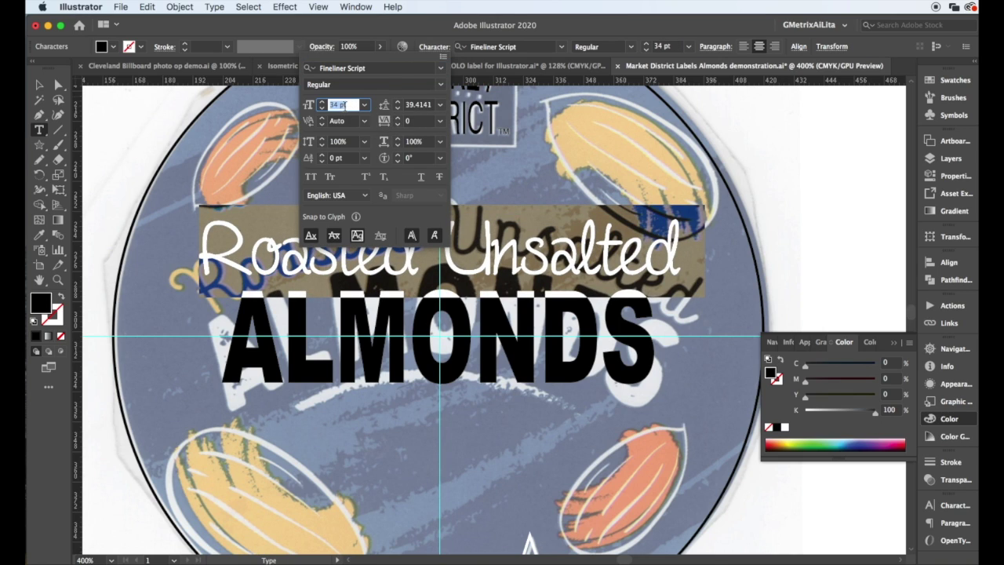
Fill the whole "Roasted Unsalted ALMONDS" text with white.
click(39, 84)
click(112, 46)
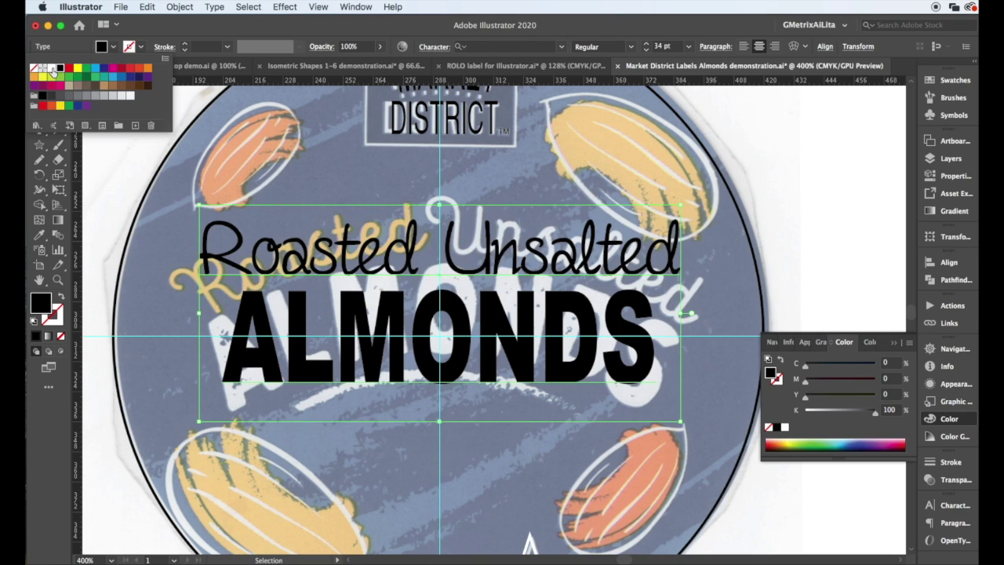
click(55, 73)
Apply an Arc envelope warp with a 31% horizontal bend to the "Roasted Unsalted ALMONDS" text.
click(147, 6)
click(147, 6)
click(147, 7)
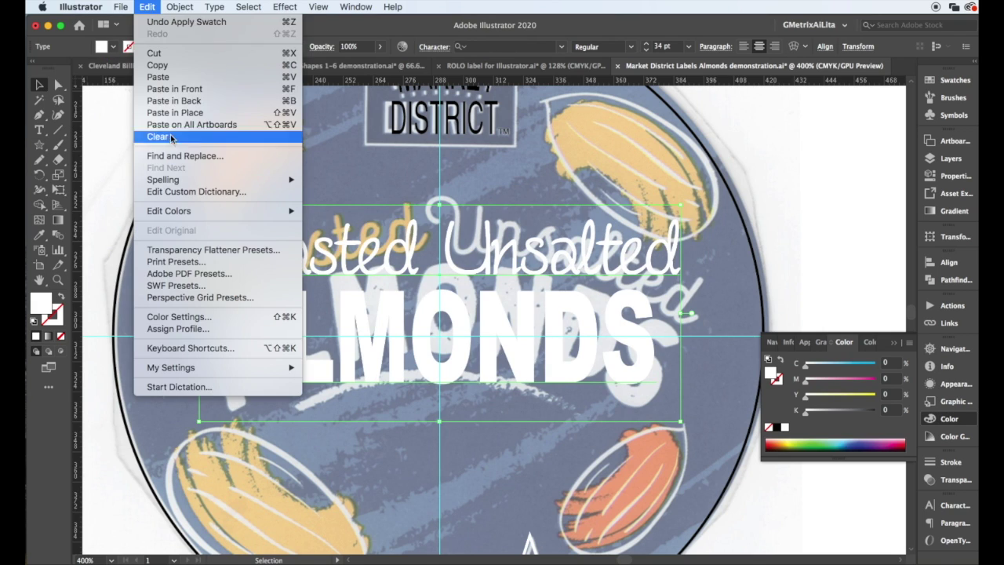
mouse_move(235, 327)
click(318, 329)
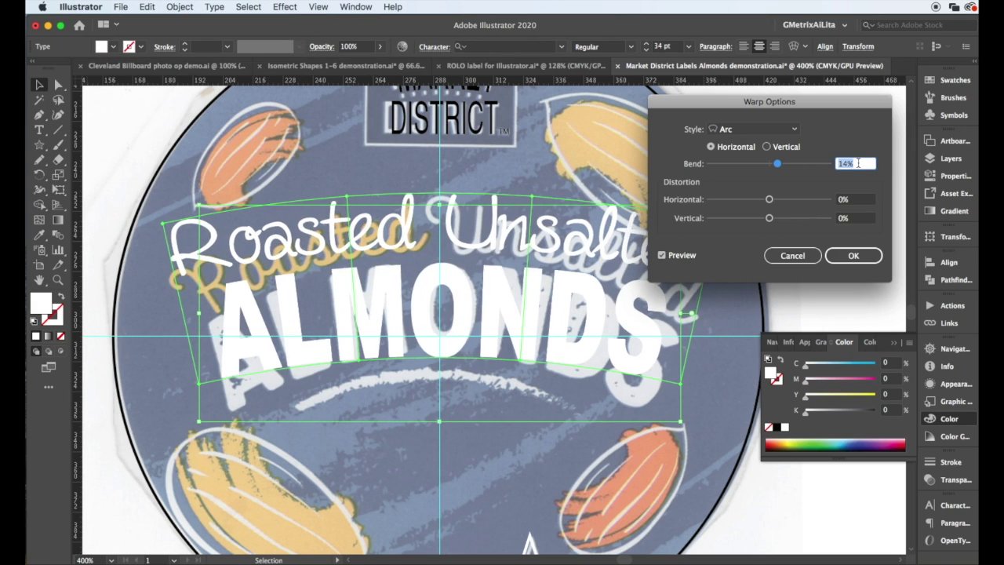
key(Up)
key(Up)
key(Up)
key(Up)
key(Up)
key(Up)
key(Up)
key(Up)
key(Up)
key(Up)
key(Up)
key(Up)
key(Up)
key(Up)
key(Up)
key(Up)
key(Up)
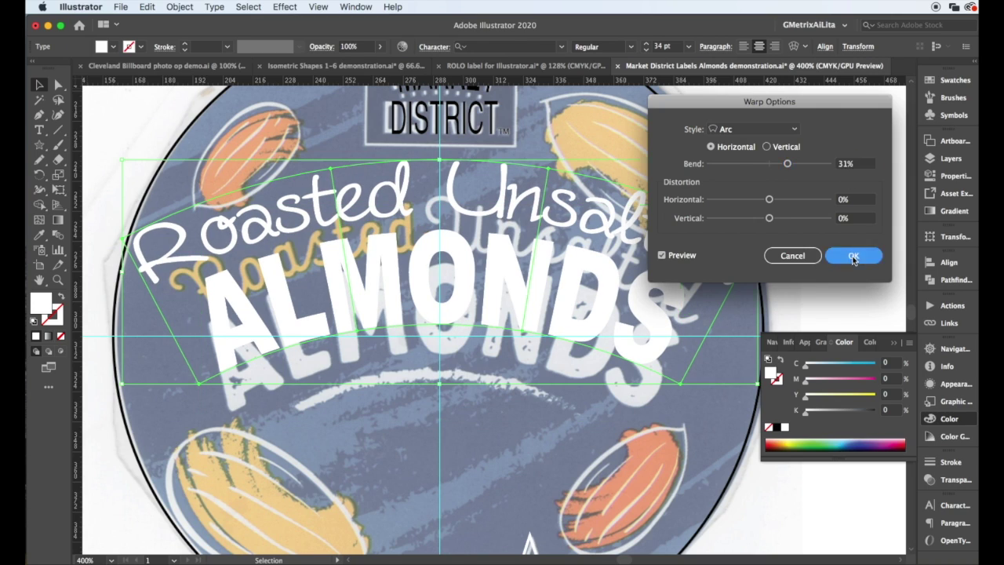
click(853, 255)
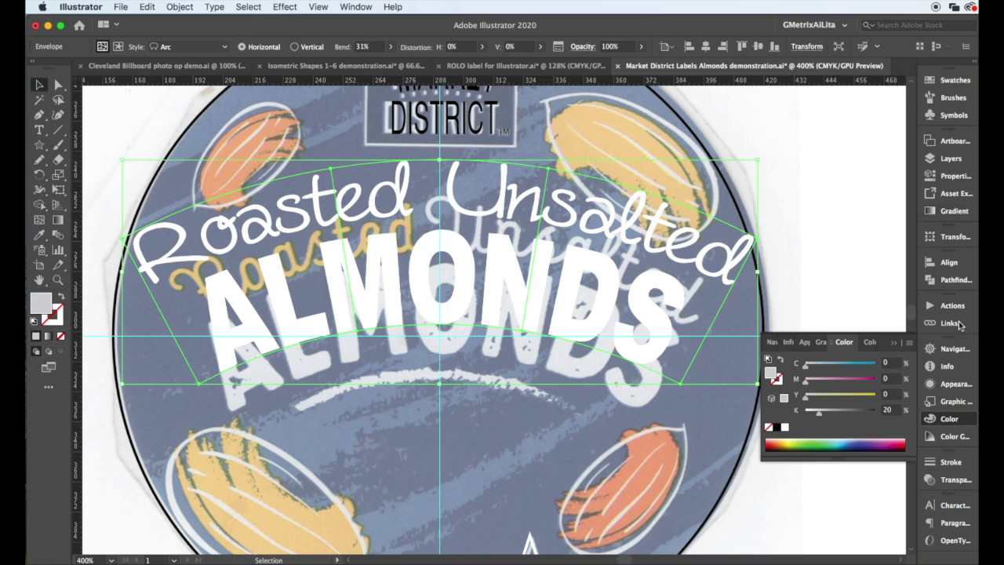
Edit the arched envelope's contents and reduce the "Roasted Unsalted" line to 27 pt.
click(953, 383)
click(809, 388)
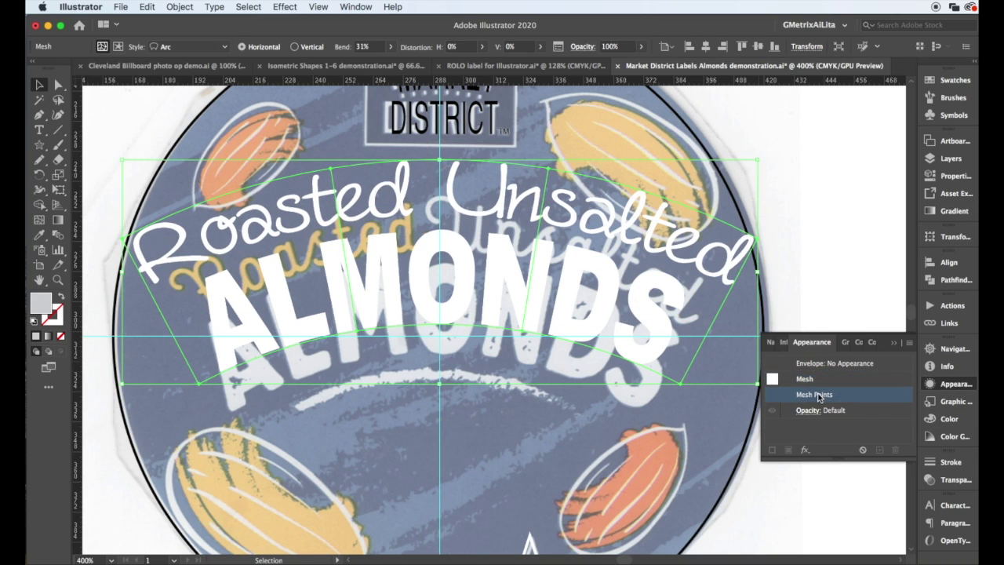
double_click(281, 299)
triple_click(251, 219)
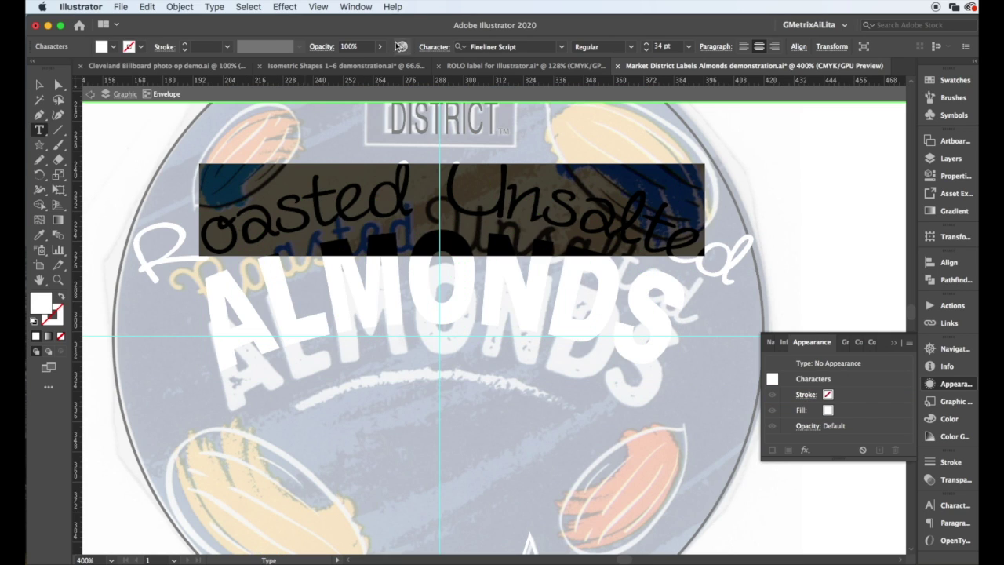
click(434, 46)
click(351, 105)
key(Down)
key(Down)
key(Down)
key(Down)
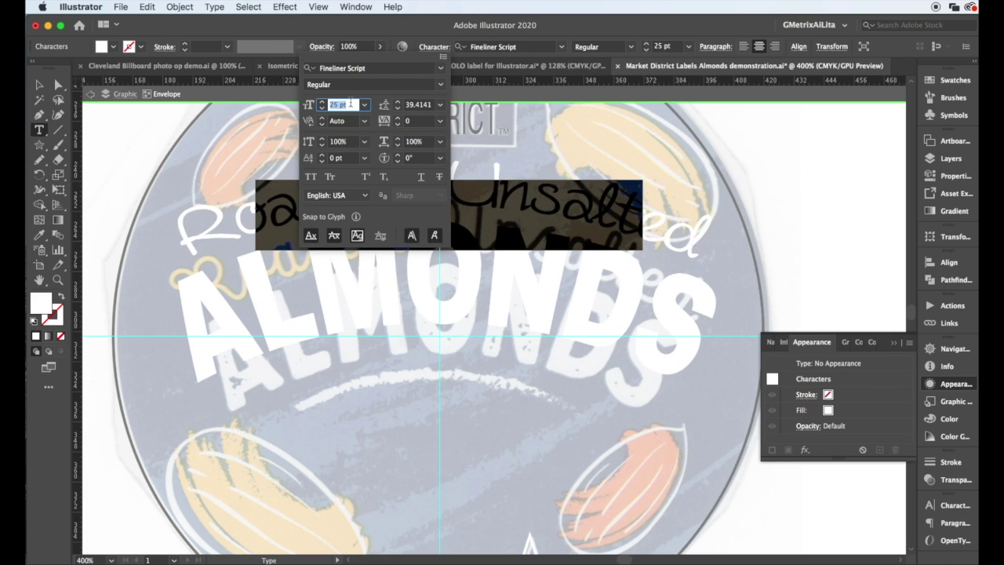
click(90, 94)
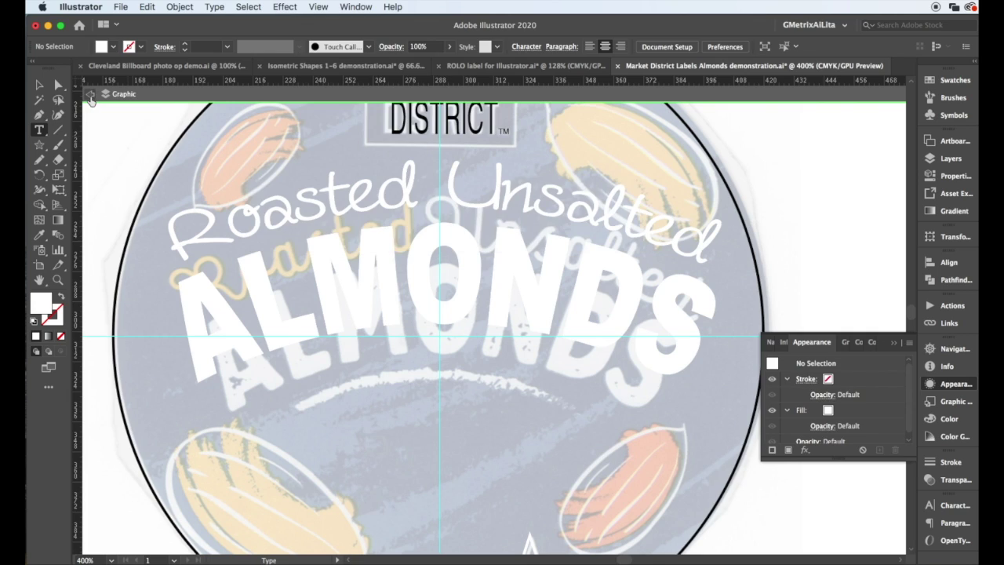
Recolour the word "Roasted" with a yellow swatch of C=0 M=19 Y=85 K=0.
click(116, 48)
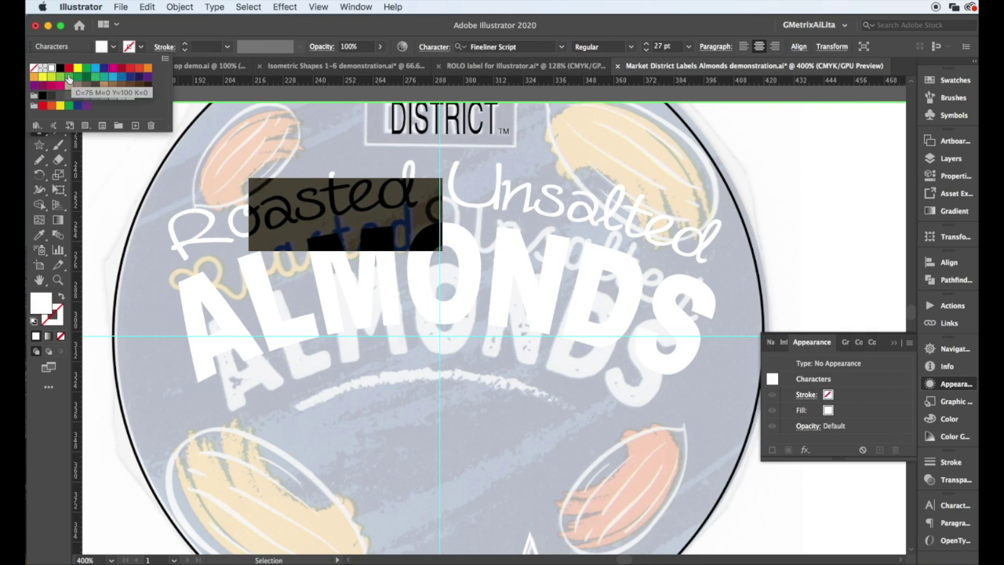
click(34, 79)
double_click(77, 69)
drag(812, 353, 789, 352)
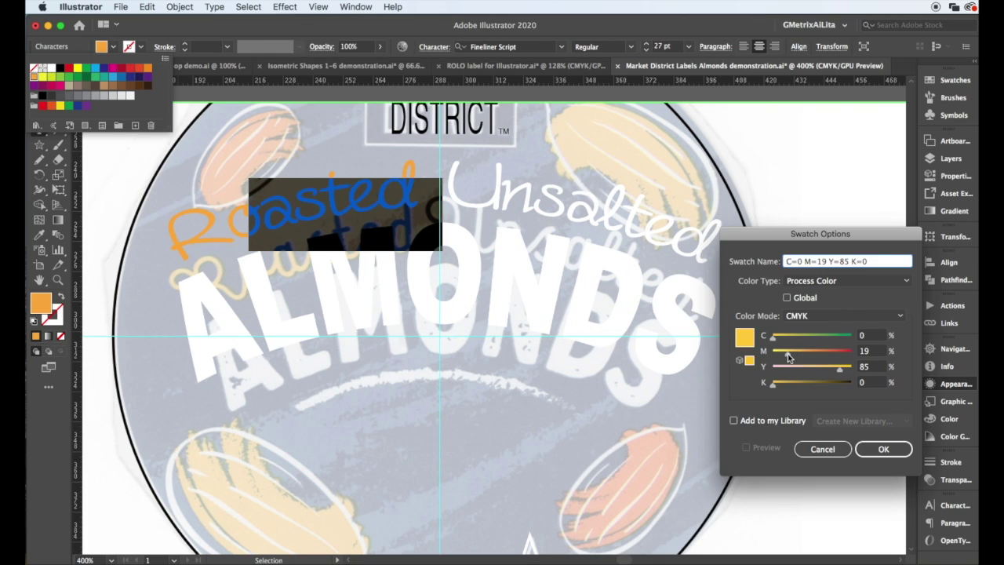
key(Return)
Move and scale down the arched text to fit over the reference lettering, and leave isolation mode.
click(285, 187)
click(525, 244)
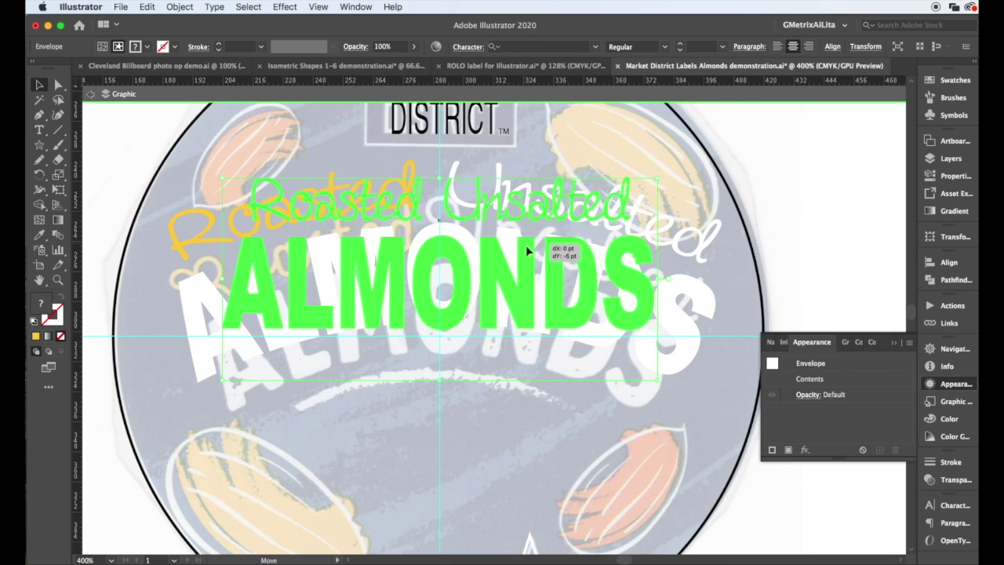
key(super+shift+a)
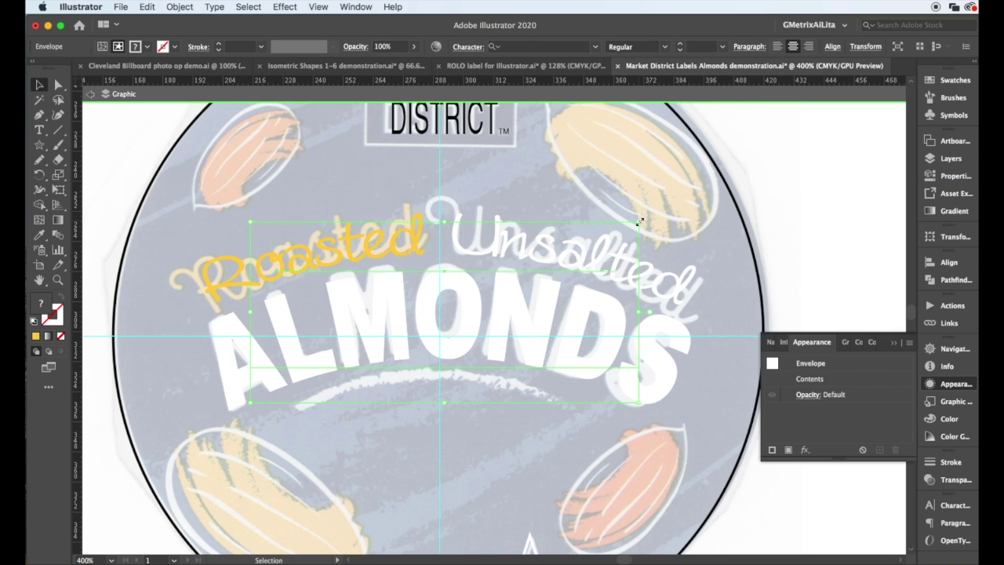
key(Escape)
Choose the Paintbrush tool with the rough charcoal-style art brush.
scroll(217, 219, down, 3)
click(58, 144)
double_click(57, 146)
click(506, 337)
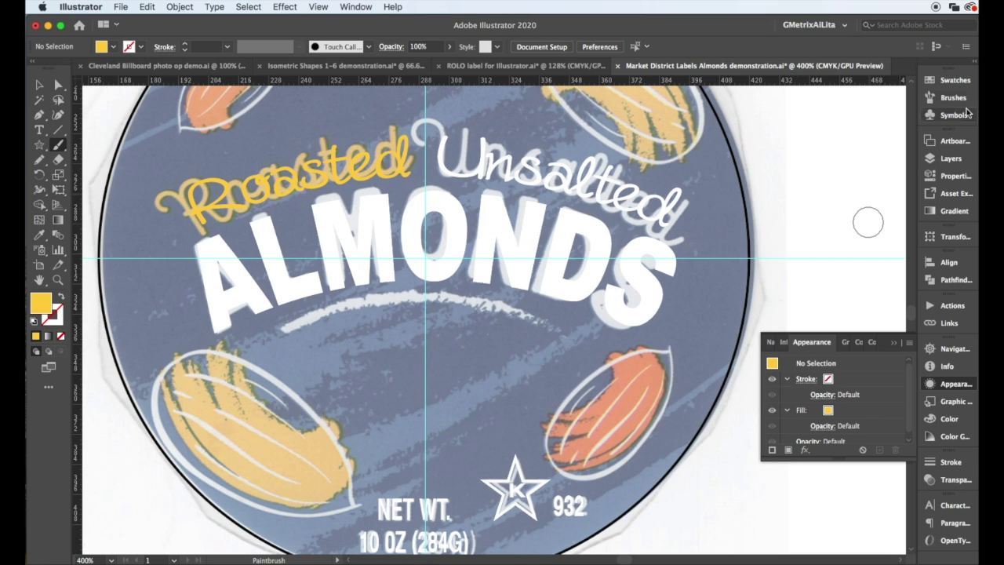
key(F5)
click(870, 140)
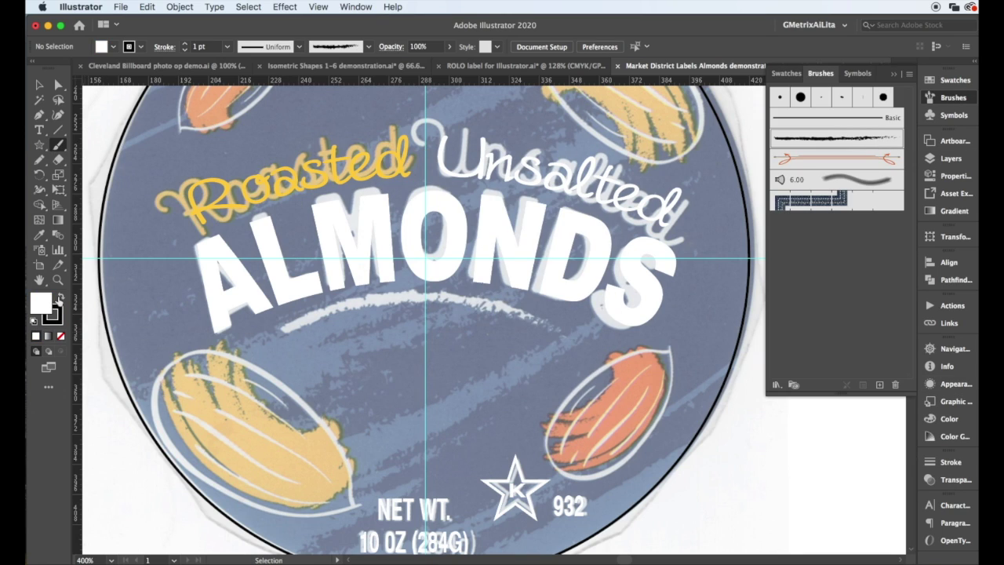
drag(477, 298, 538, 324)
key(super+z)
click(61, 296)
click(56, 318)
click(61, 336)
mouse_move(287, 332)
mouse_down()
mouse_move(363, 307)
mouse_move(531, 322)
mouse_up()
key(super+z)
Paint a white 1 pt arc without fill along the reference swoosh beneath ALMONDS, using the charcoal-style brush.
click(40, 302)
click(113, 47)
click(53, 68)
click(298, 331)
drag(285, 333, 562, 336)
key(super+shift+a)
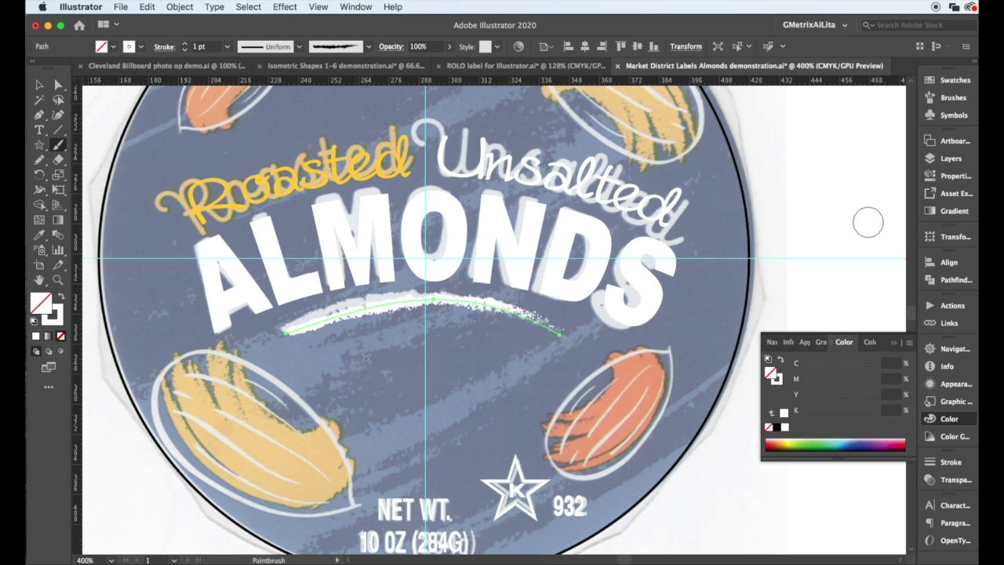
scroll(215, 244, up, 5)
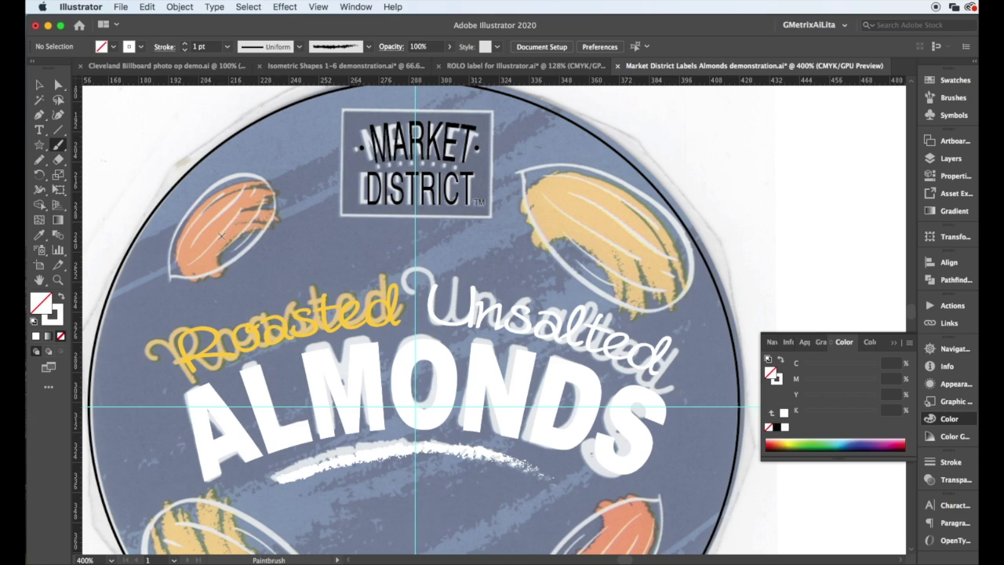
Sample the orange of the upper-left reference almond and paint a 1 pt charcoal-style stroke just below that almond.
key(i)
click(203, 243)
drag(200, 292, 297, 257)
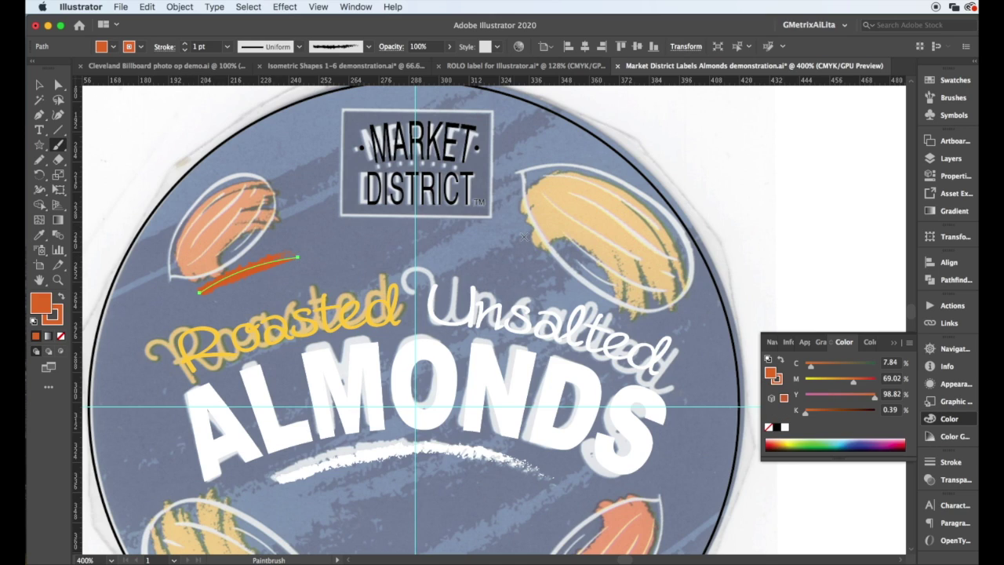
key(super+shift+a)
Sample the golden colour of the upper-right reference almond and paint a 1 pt charcoal-style stroke beside that almond.
key(i)
click(576, 216)
key(b)
drag(473, 243, 553, 291)
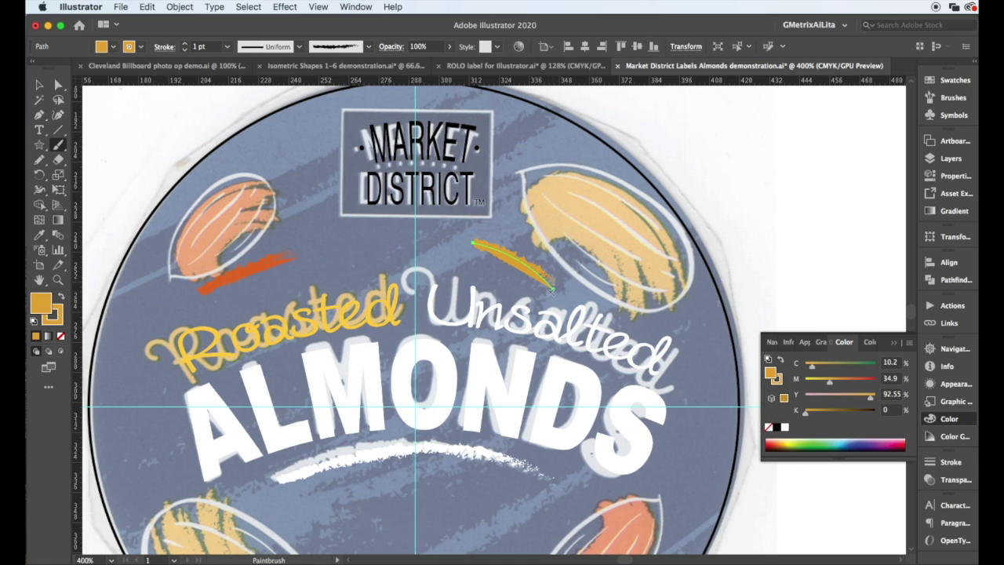
key(super+shift+a)
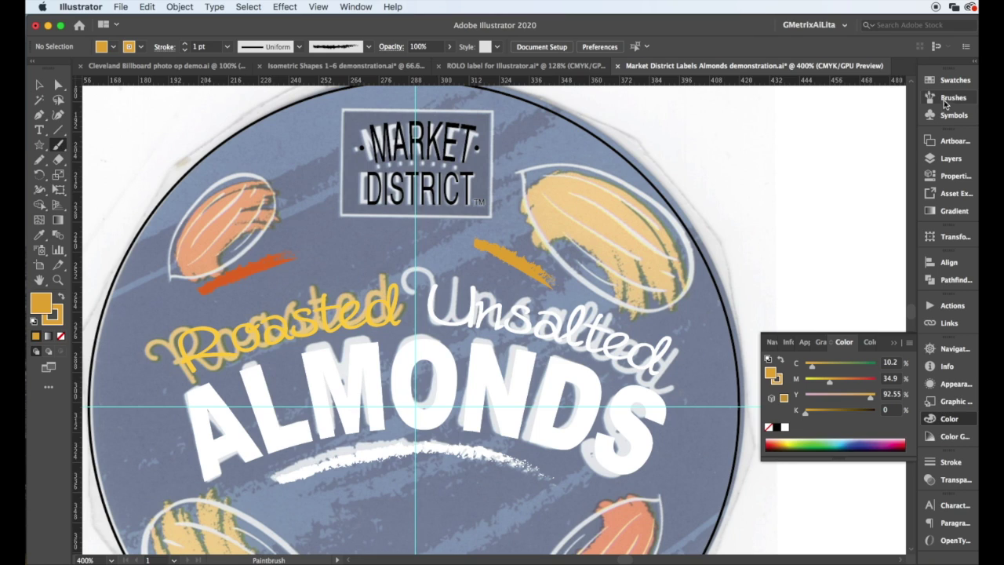
Browse the Borders_Lines and Artistic_ChalkCharcoalPencil brush libraries for a line brush.
click(949, 98)
click(778, 386)
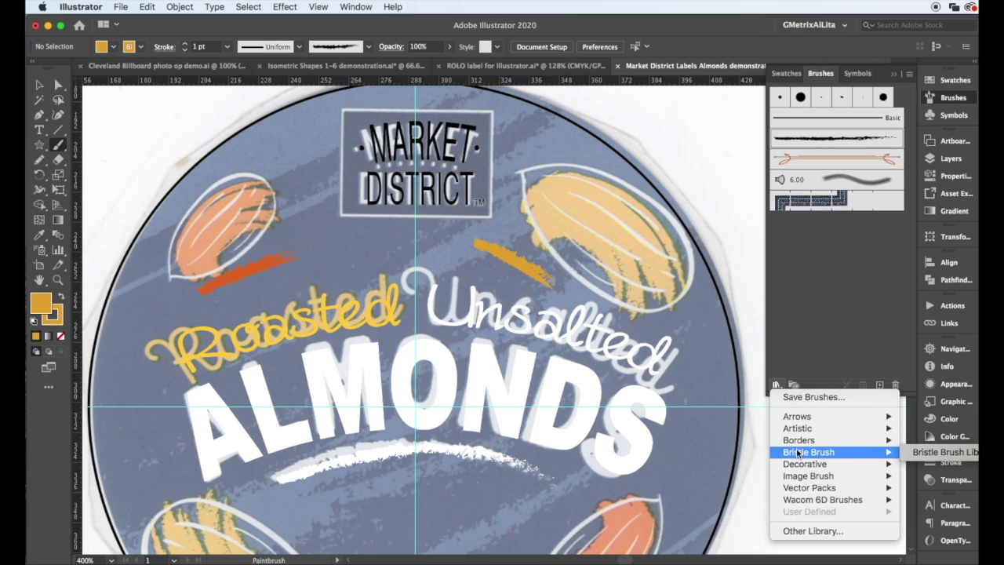
click(937, 450)
drag(671, 294, 688, 101)
drag(651, 195, 629, 455)
click(614, 474)
click(601, 473)
click(601, 473)
click(581, 473)
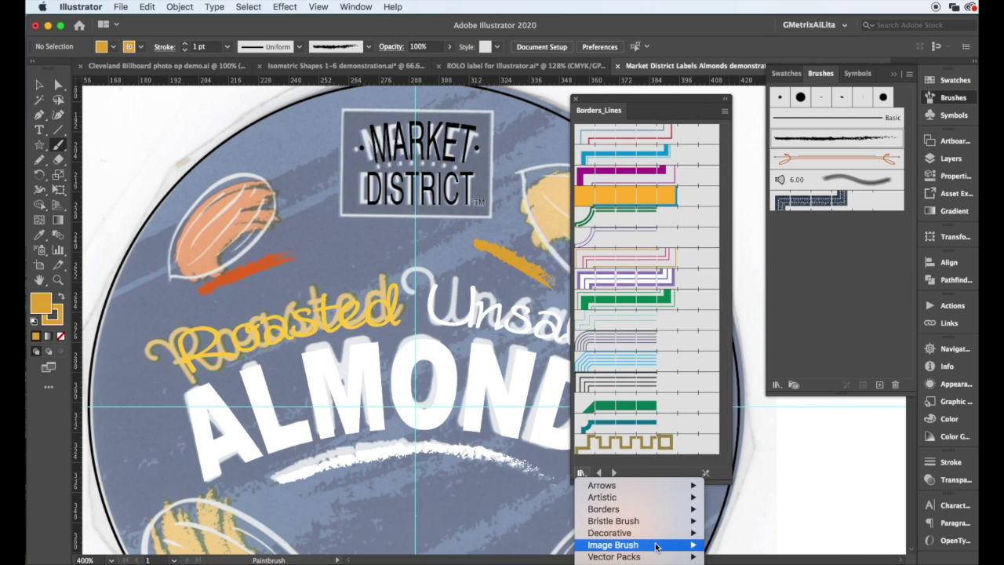
mouse_move(627, 496)
click(756, 510)
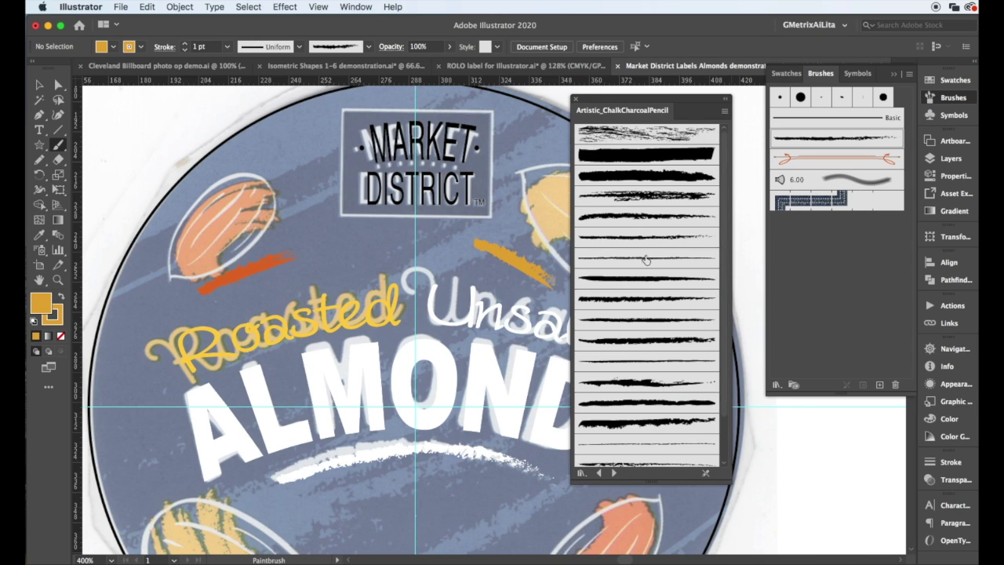
Open the Artistic_Ink brush library and choose its smooth black brush with tapered ends.
scroll(648, 247, down, 3)
click(610, 471)
click(635, 444)
drag(171, 276, 189, 219)
key(super+z)
scroll(191, 230, up, 3)
drag(246, 235, 285, 290)
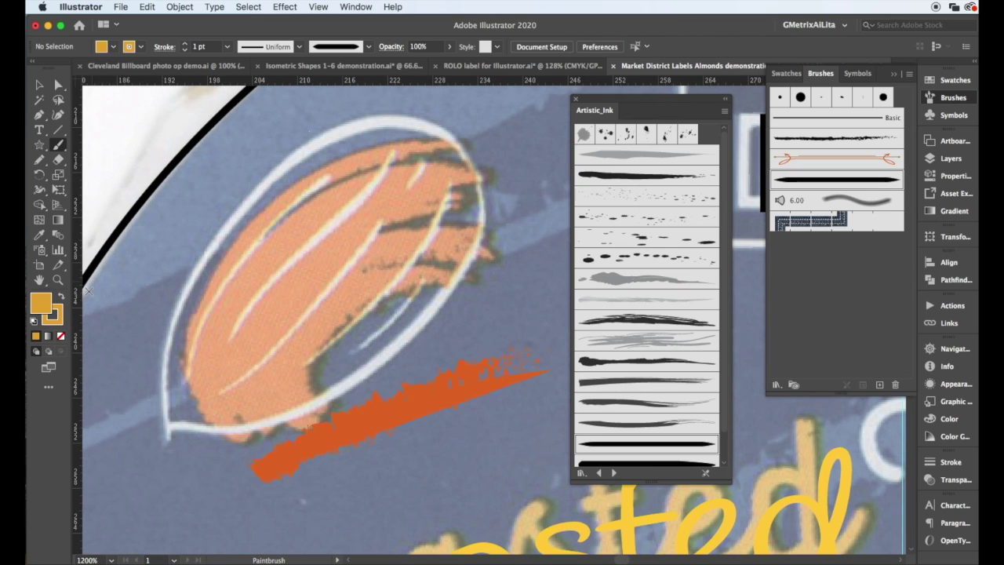
Set no fill and a white 0.125 pt stroke, testing the weight with short arcs outside the upper-left almond.
key(d)
drag(137, 289, 248, 177)
key(super+z)
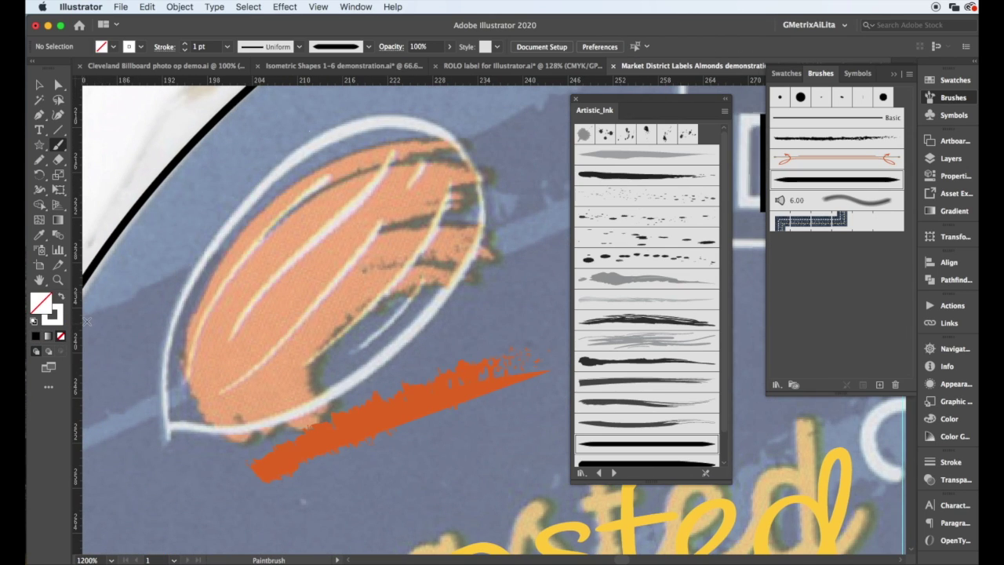
click(228, 47)
click(235, 64)
drag(156, 345, 253, 195)
click(228, 47)
click(236, 64)
drag(243, 151, 243, 152)
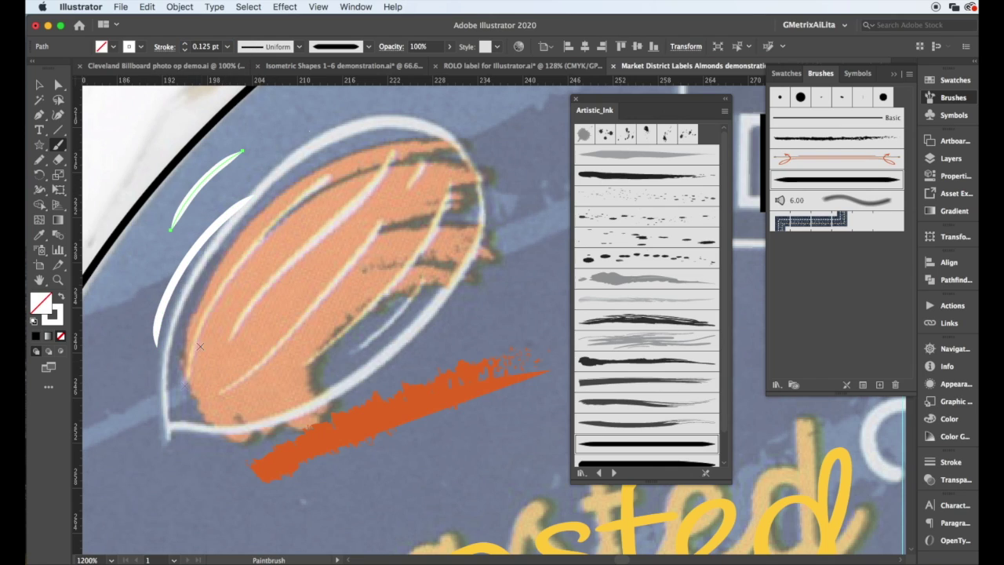
Trace the upper-left almond's outline with the white ink brush at 0.125 pt and paint an inner grain line thinned to 0.025 pt.
drag(167, 421, 167, 427)
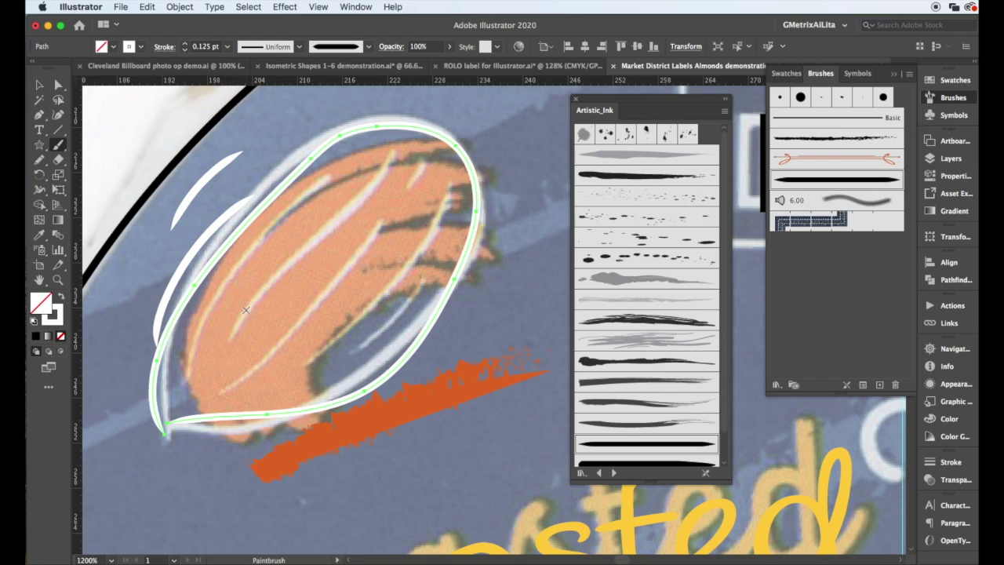
drag(234, 336, 410, 141)
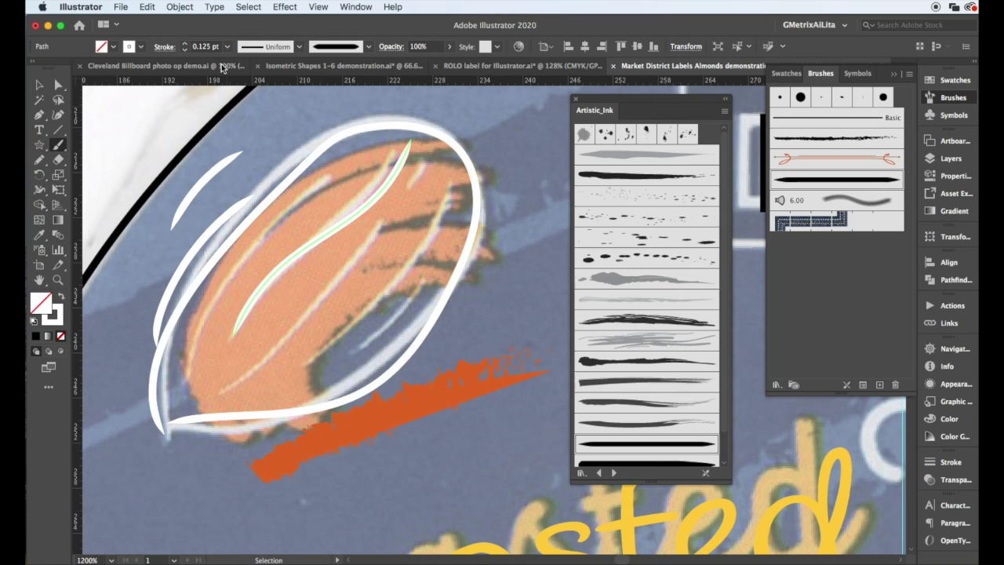
click(198, 46)
text(1)
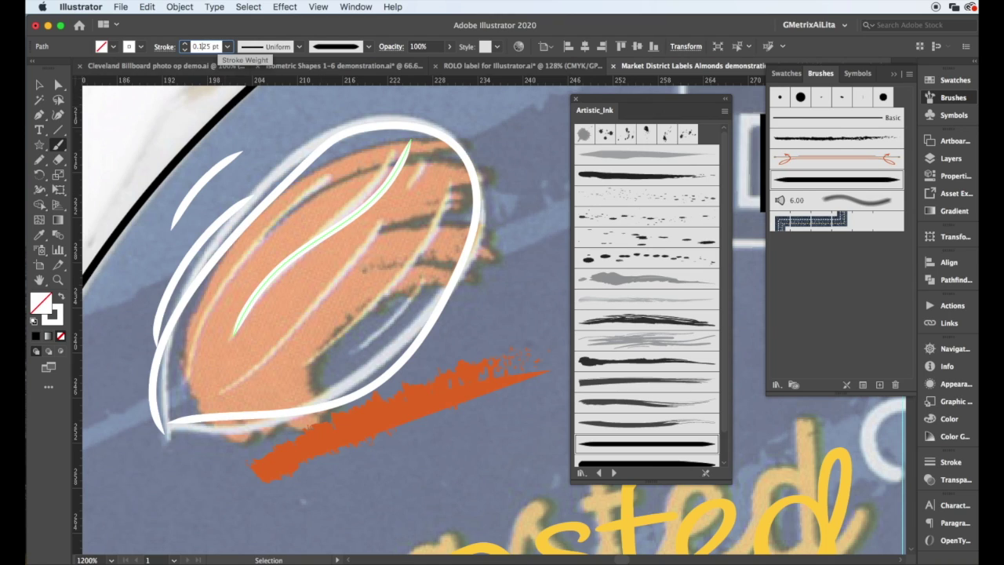
click(339, 46)
Apply the width profile tapered at both ends and a 0.05 pt weight, and paint the almond's remaining white grain lines.
click(298, 47)
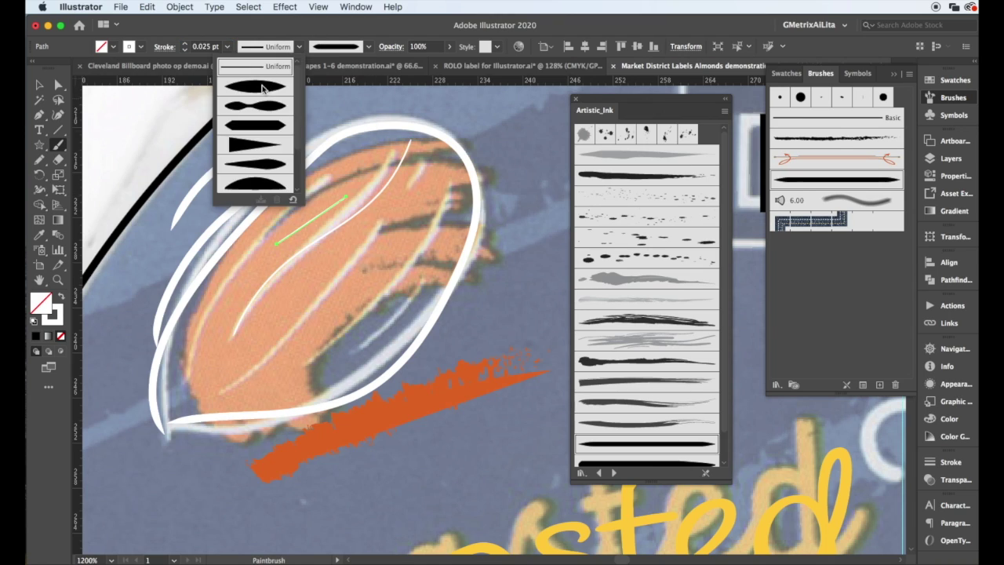
click(259, 88)
click(202, 46)
text(0.05)
key(Return)
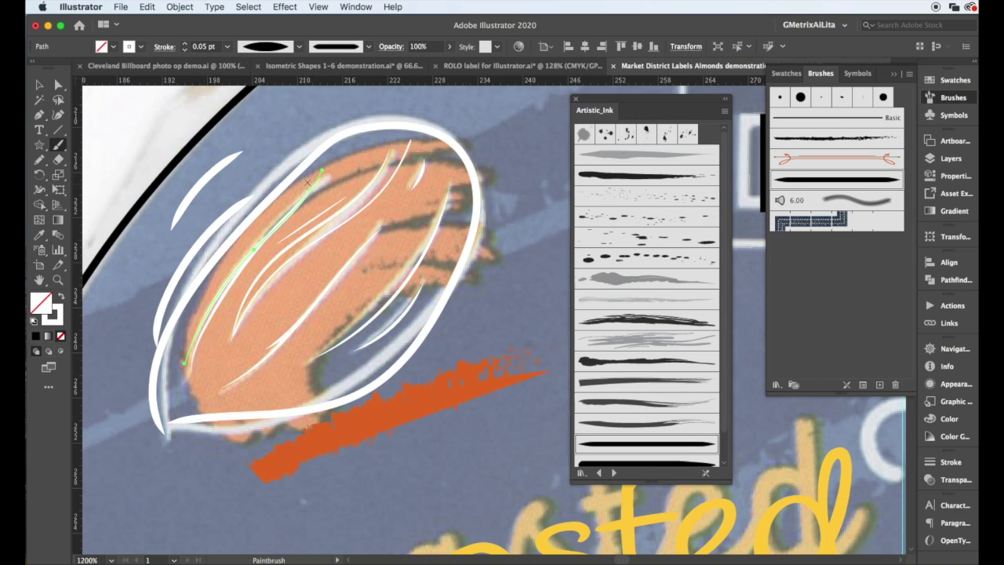
Delete the surplus grain lines inside the upper-left almond and the two test arcs outside its outline.
click(267, 258)
click(297, 246)
key(Delete)
click(276, 342)
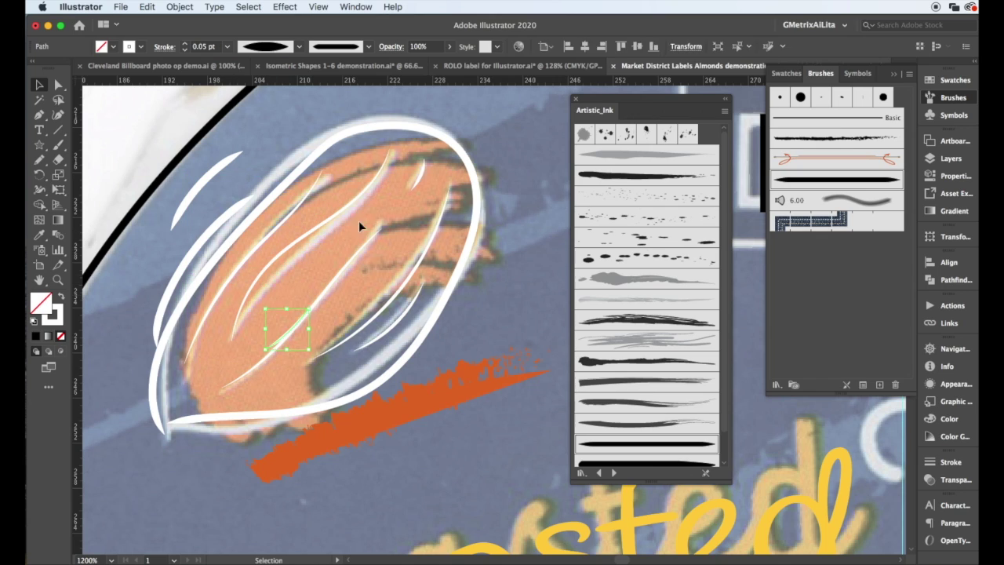
key(Delete)
click(179, 257)
key(Delete)
click(200, 188)
key(Delete)
Group the white outline and grain lines of the upper-left almond.
drag(344, 305, 461, 324)
right_click(461, 324)
click(480, 390)
Sample the orange test stroke and paint rough orange charcoal-style strokes across the inside of the upper-left almond.
click(227, 345)
click(283, 455)
key(b)
key(super+v)
key(v)
Bring the white line group to the front and group it with the almond's orange strokes.
click(176, 231)
right_click(217, 253)
mouse_move(298, 412)
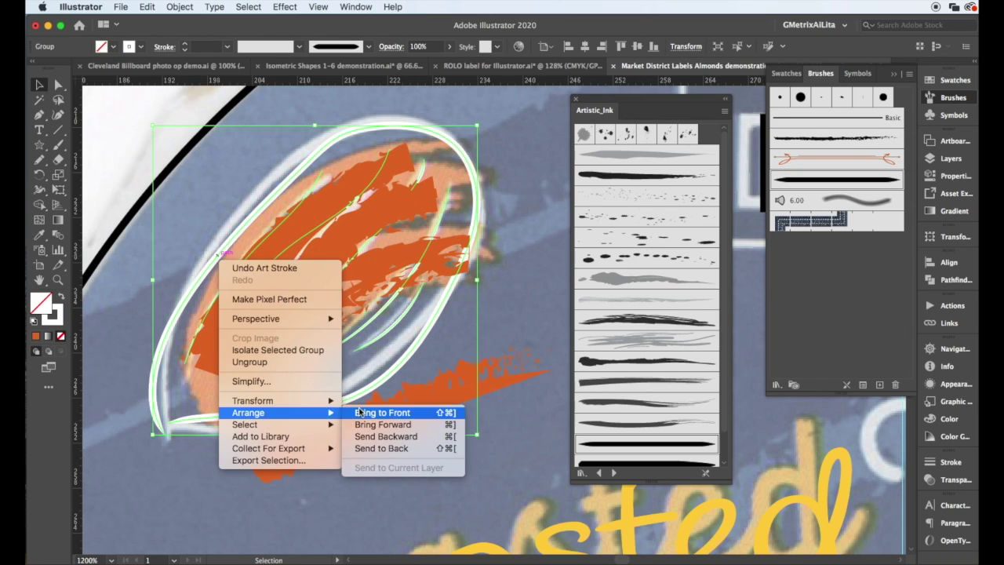
click(367, 413)
shift+click(408, 270)
right_click(404, 270)
click(437, 367)
Duplicate the orange almond, then rotate and enlarge the copy to fit over the upper-right reference almond.
drag(564, 445, 86, 535)
drag(800, 408, 170, 298)
key(super+minus)
key(super+minus)
key(super+minus)
drag(467, 365, 155, 329)
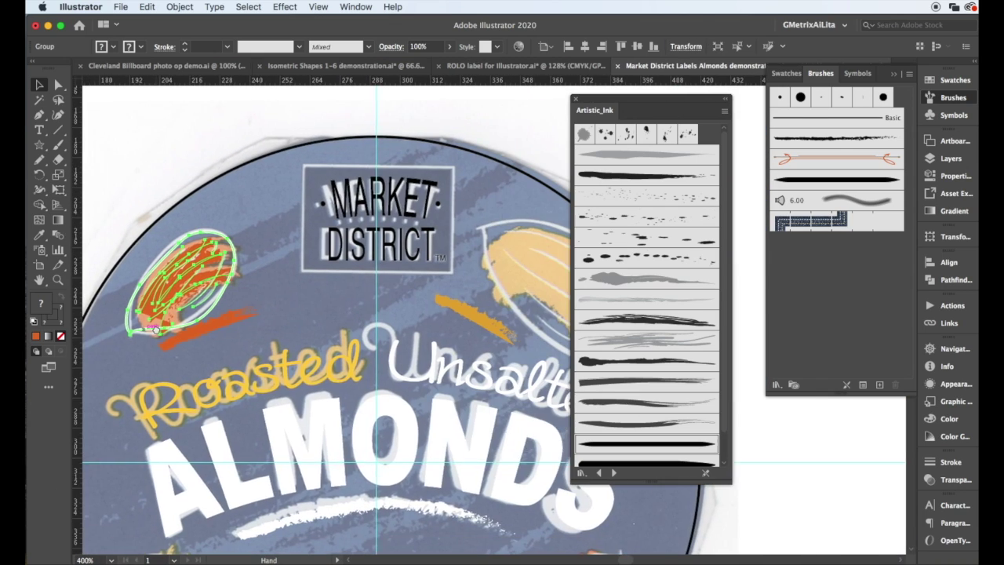
drag(180, 282, 410, 319)
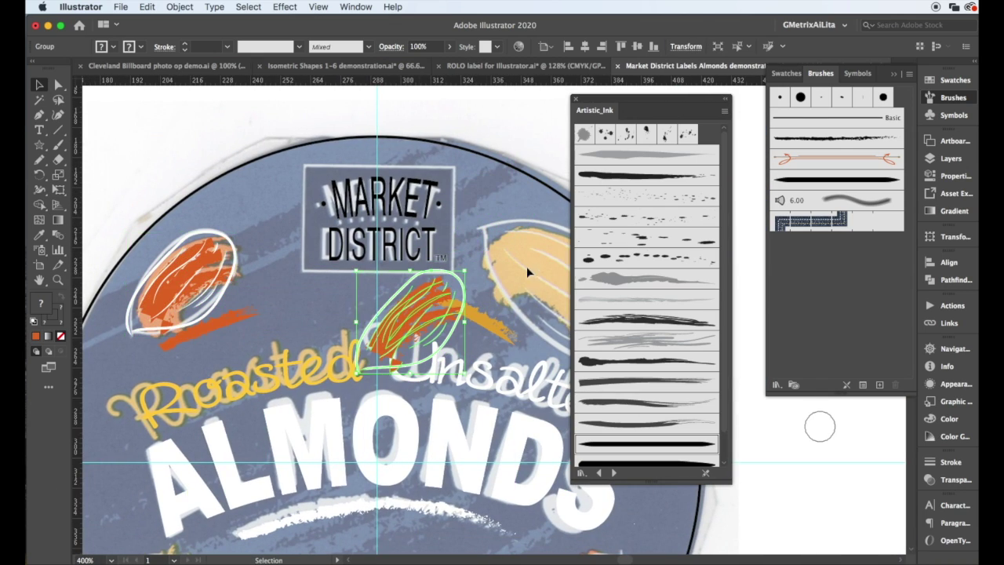
drag(527, 265, 420, 250)
drag(358, 271, 556, 337)
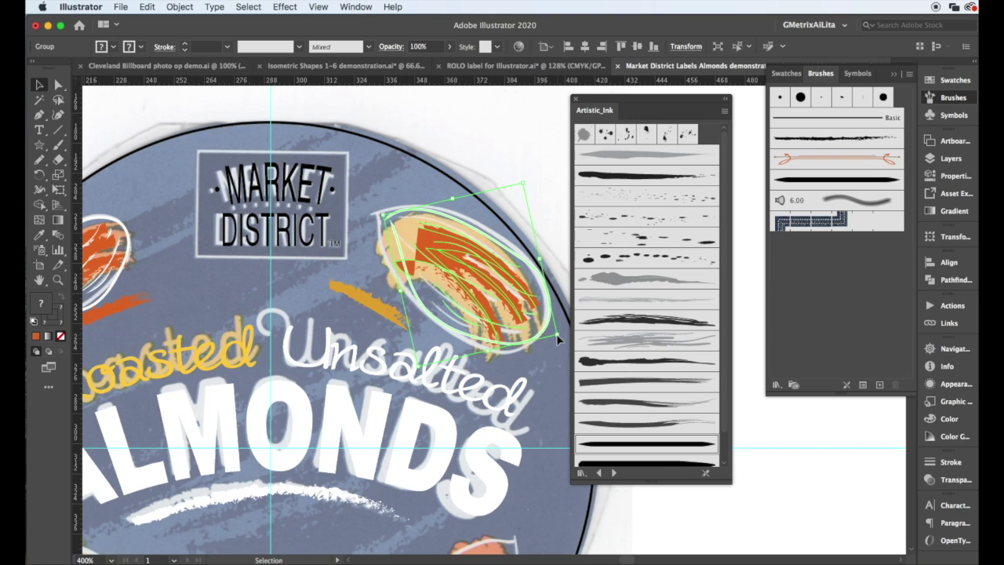
Recolour the upper-right almond's orange strokes with the gold of the sample stroke inside the group, and leave isolation mode.
double_click(432, 249)
key(i)
click(356, 290)
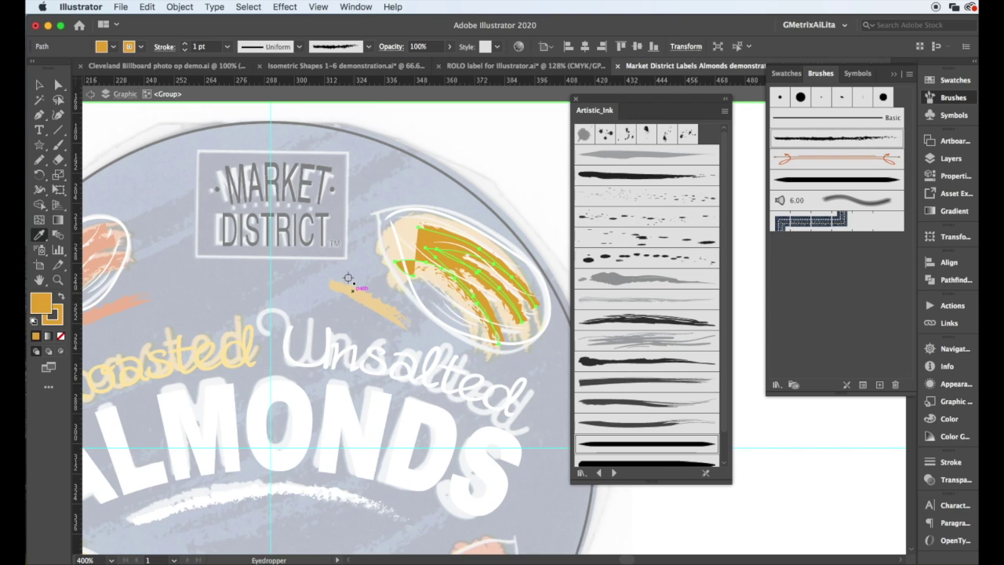
click(90, 94)
Copy the orange almond onto the lower-right reference almond and the golden one onto the lower-left, rotating them to fit.
scroll(353, 296, down, 2)
drag(242, 270, 434, 433)
drag(390, 470, 394, 470)
drag(440, 319, 284, 496)
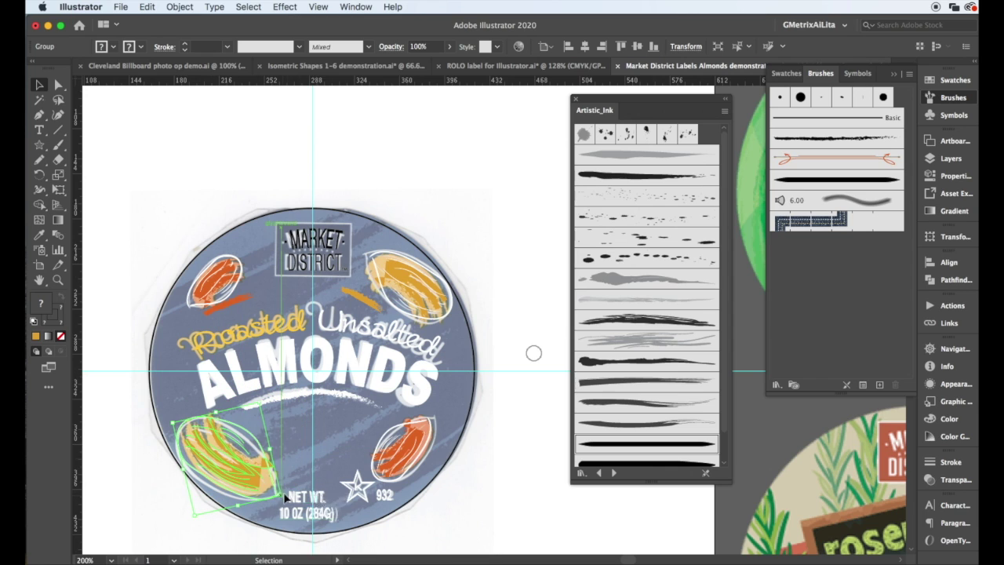
Isolate the lower-left almond group, delete its golden strokes and repaint them with 1 pt charcoal-style strokes.
double_click(241, 459)
scroll(231, 439, up, 3)
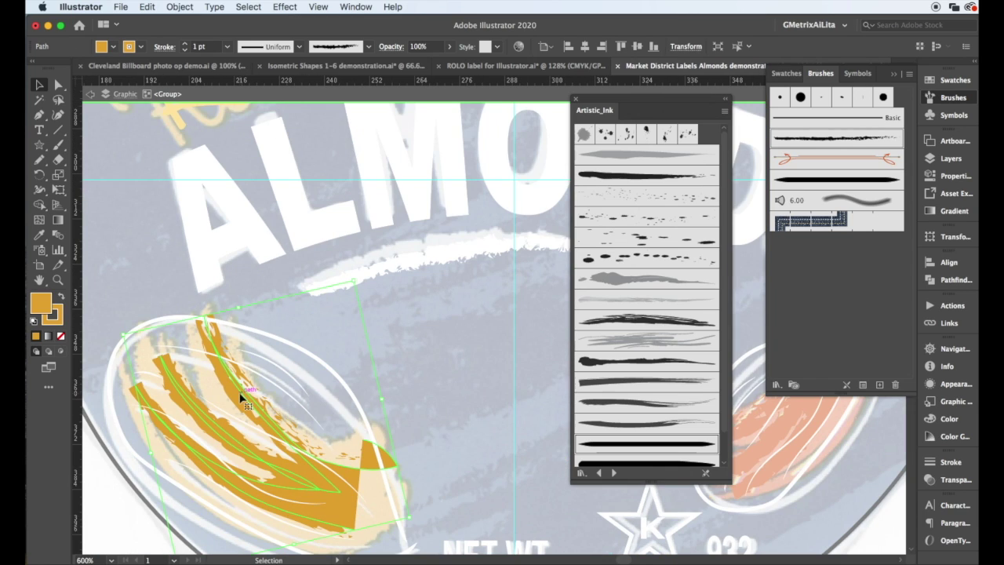
key(Delete)
click(58, 144)
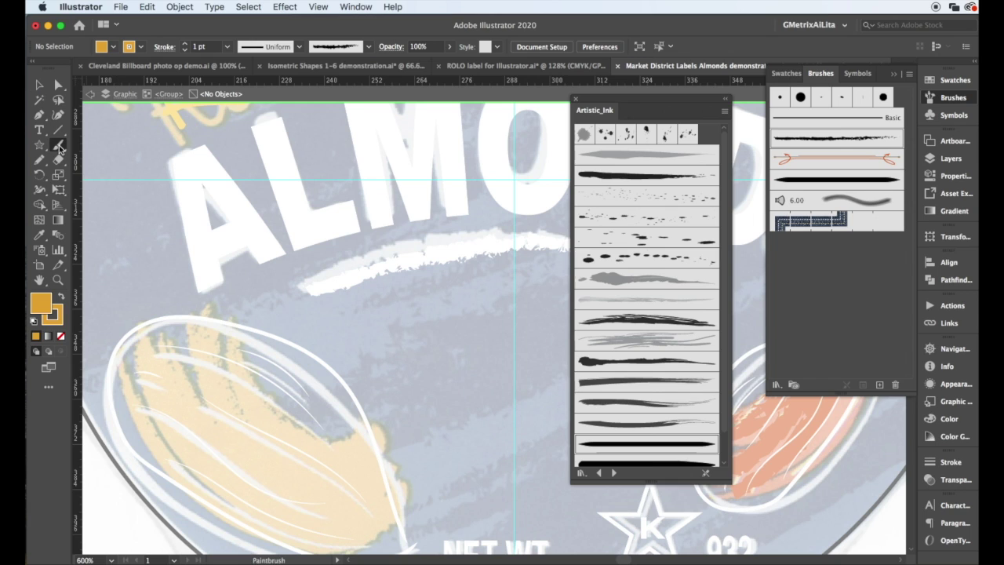
drag(113, 281, 372, 475)
drag(202, 449, 376, 469)
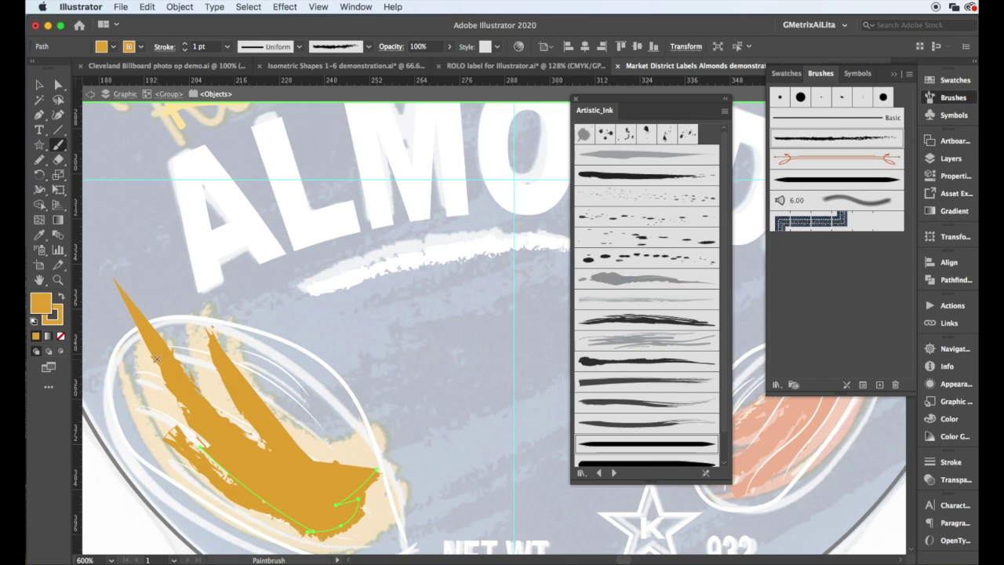
Leave isolation mode and delete the leftover orange and gold sample strokes near the upper almonds.
key(Escape)
key(v)
scroll(350, 311, down, 3)
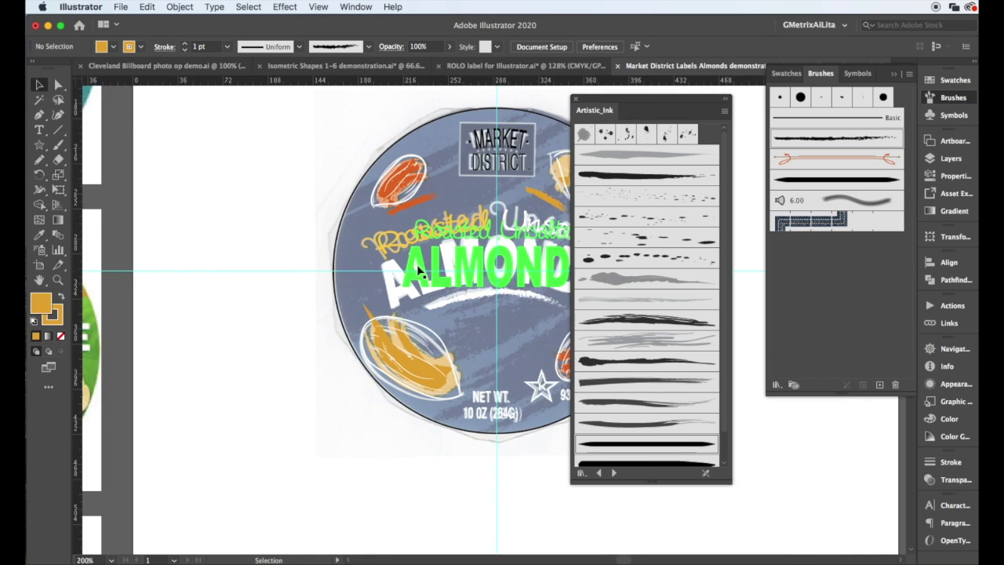
click(375, 233)
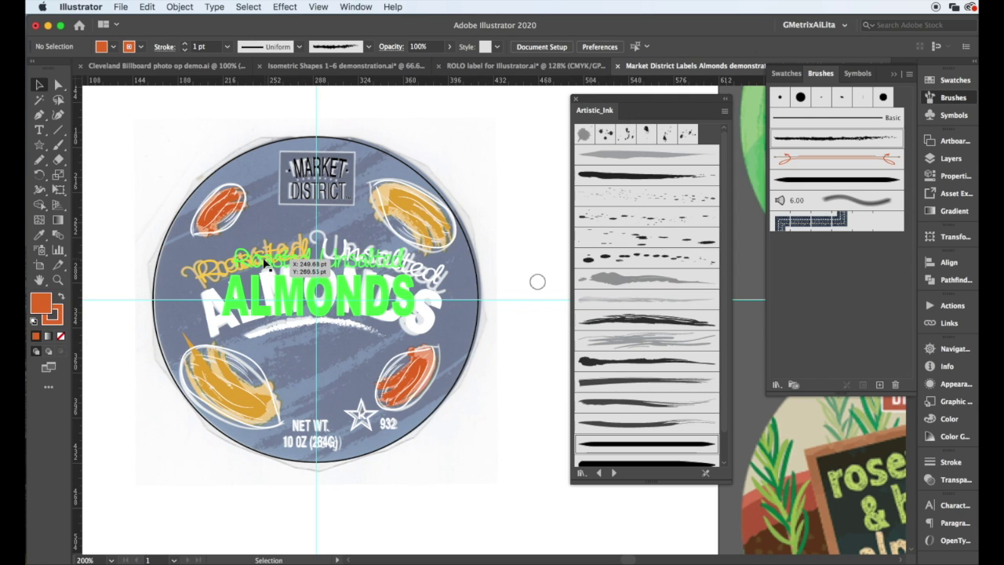
Duplicate the label's circle outline to the right of the label and fill the copy with a sampled dark blue without stroke.
click(198, 192)
drag(198, 193, 538, 192)
key(i)
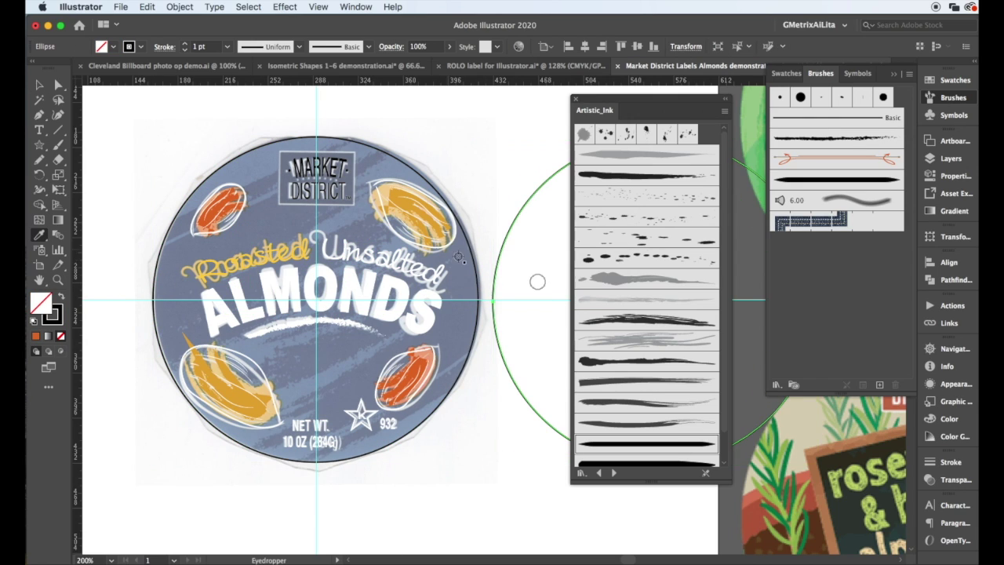
click(453, 253)
key(v)
scroll(388, 209, right, 3)
click(387, 210)
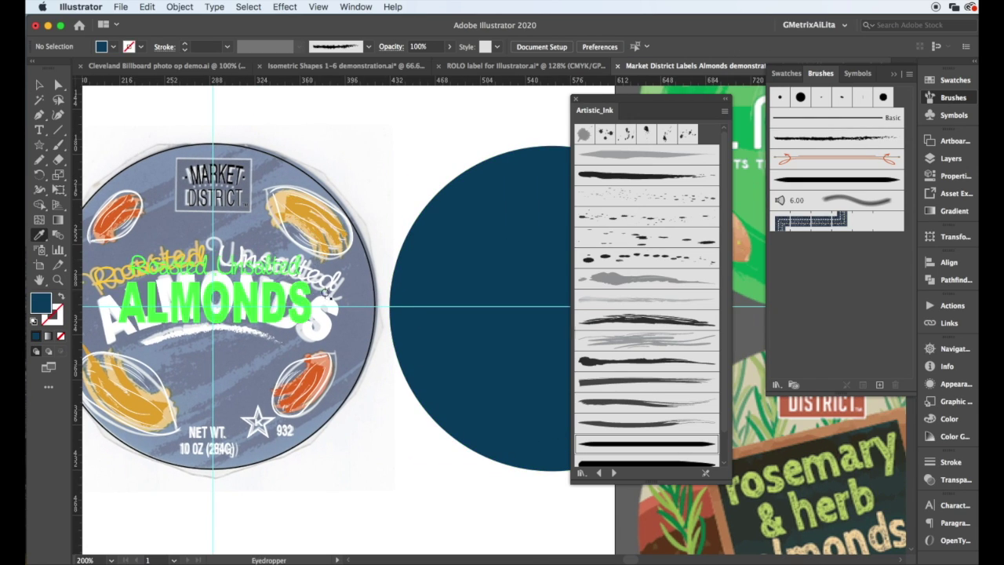
Paint diagonal lighter-blue 1 pt charcoal-style strokes across the dark blue circle, following the reference background texture.
drag(625, 103, 822, 235)
drag(392, 223, 590, 120)
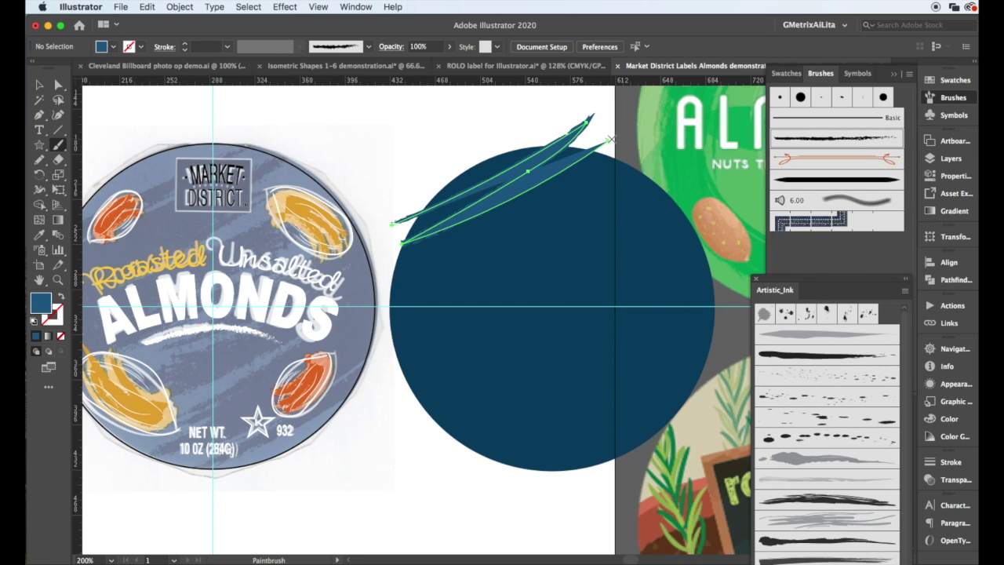
mouse_move(837, 230)
mouse_down()
mouse_move(784, 201)
mouse_move(783, 185)
mouse_up()
drag(415, 286, 541, 225)
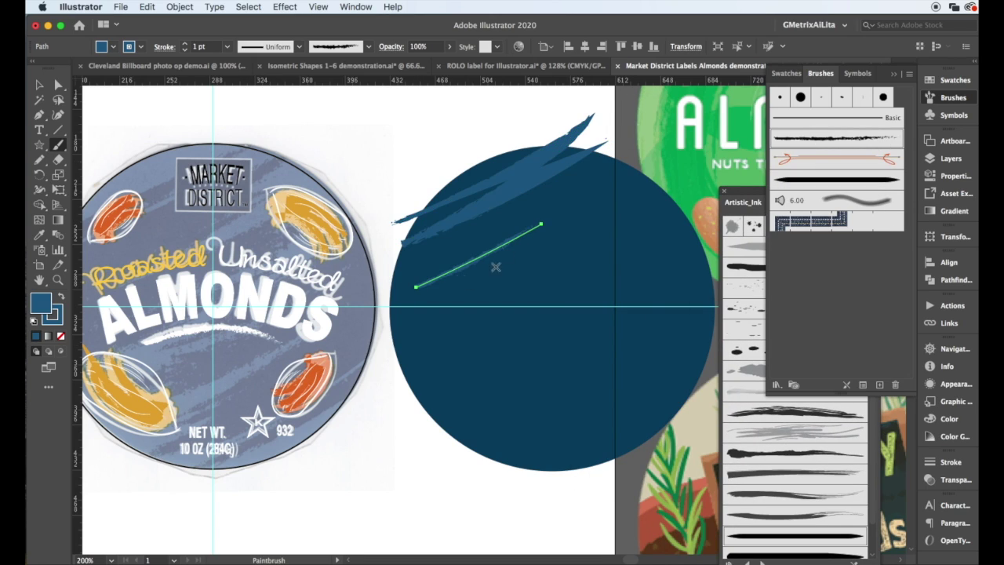
drag(416, 320, 617, 191)
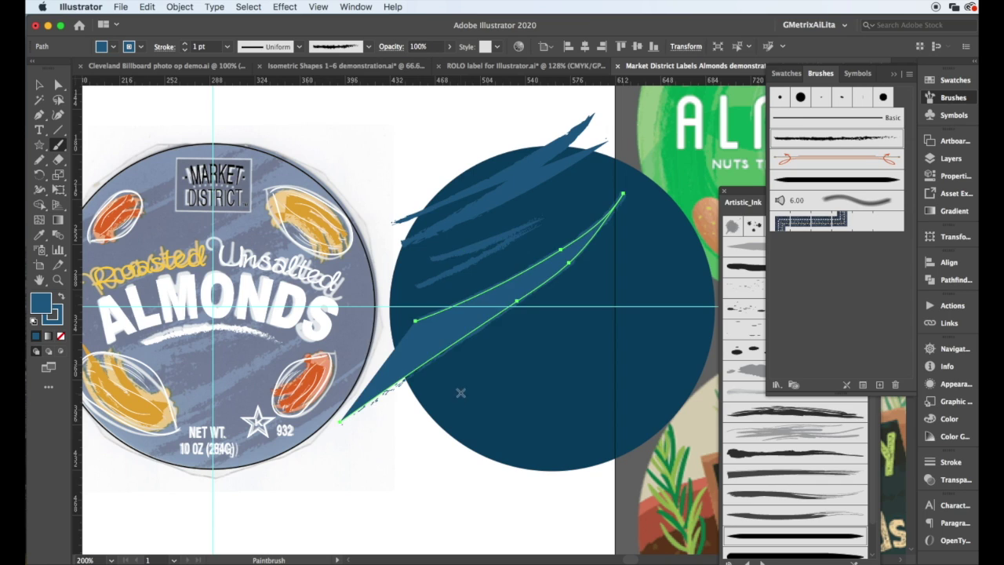
drag(431, 406, 569, 300)
drag(451, 439, 645, 328)
Select the lighter-blue background strokes and give them no fill and a 4 pt stroke weight.
key(super+a)
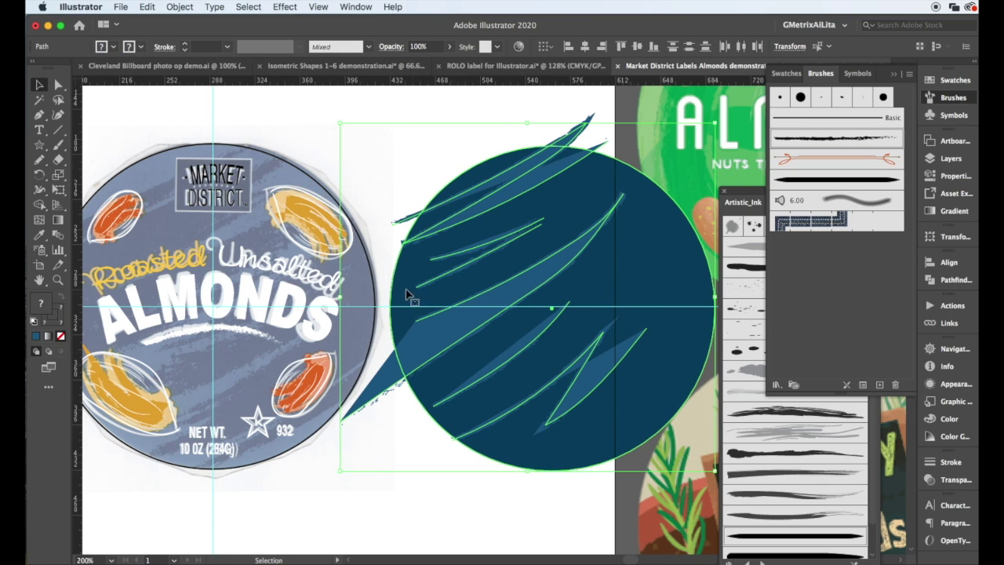
click(206, 47)
key(Up)
key(Up)
key(Up)
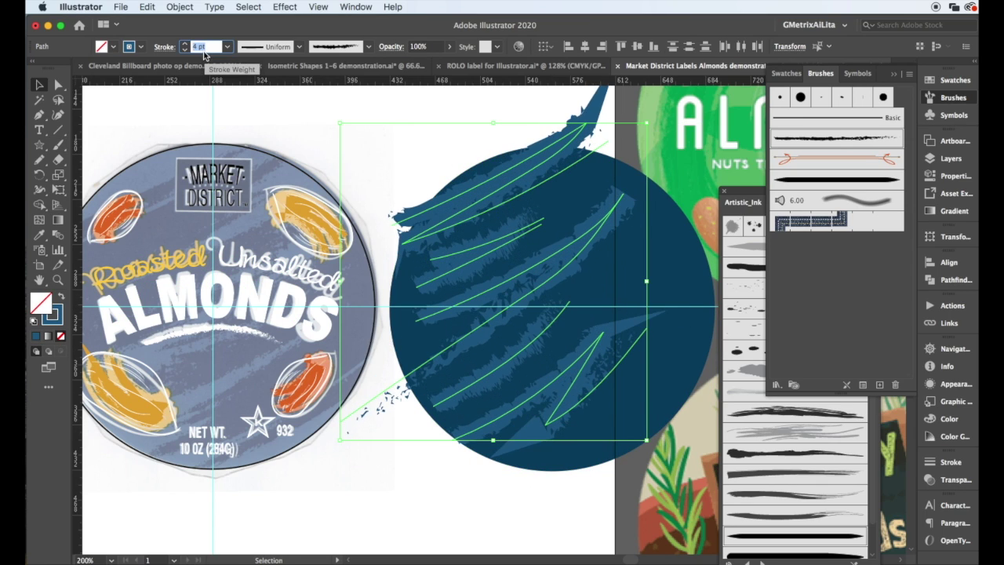
Paint additional 4 pt lighter-blue strokes along the right part of the dark blue circle.
click(414, 118)
drag(683, 225, 698, 223)
mouse_move(719, 289)
mouse_down()
mouse_move(558, 478)
mouse_move(730, 300)
mouse_up()
Copy the dark blue circle and paste the copy in place in front of the lighter-blue strokes.
key(v)
click(433, 289)
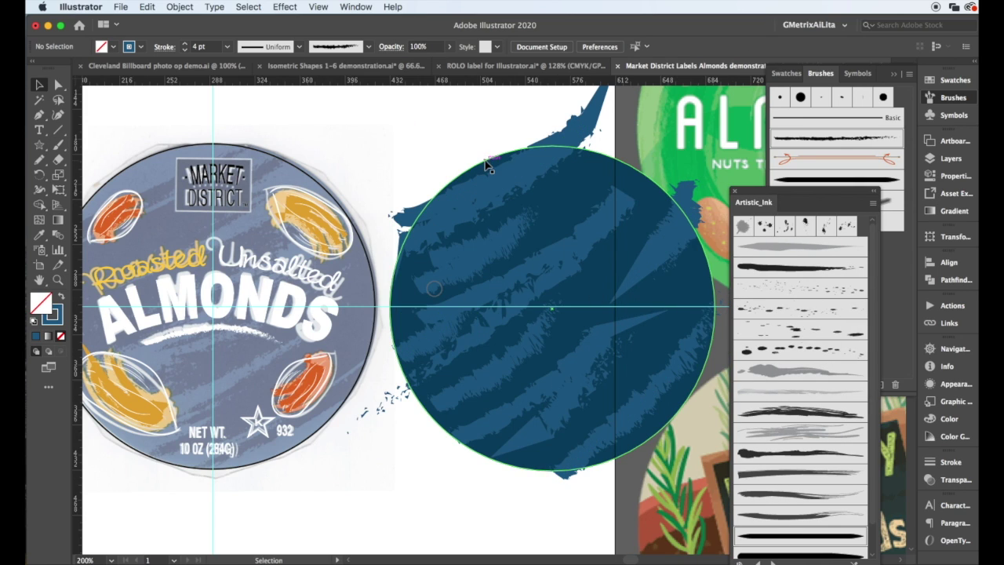
click(147, 6)
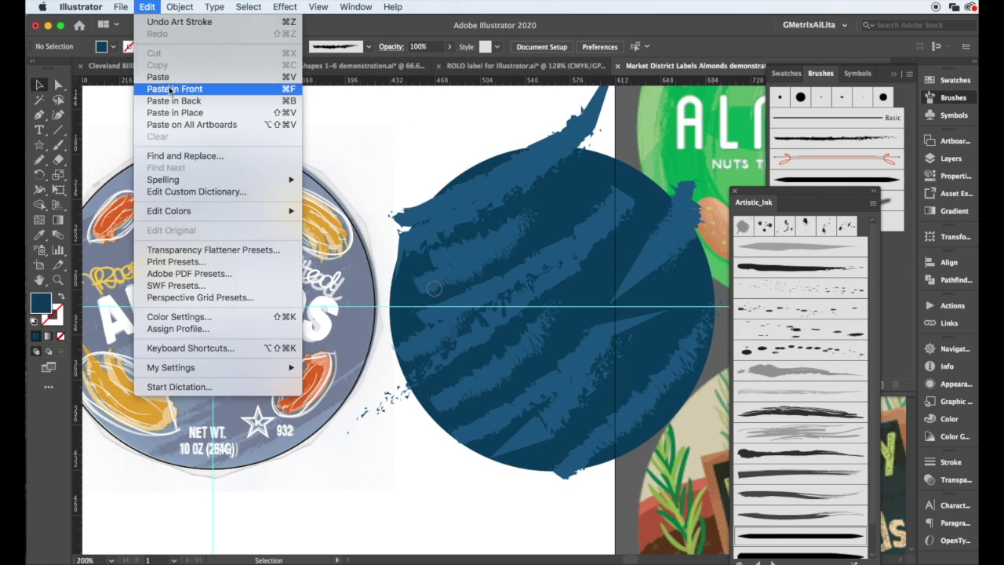
click(171, 91)
click(188, 6)
click(321, 412)
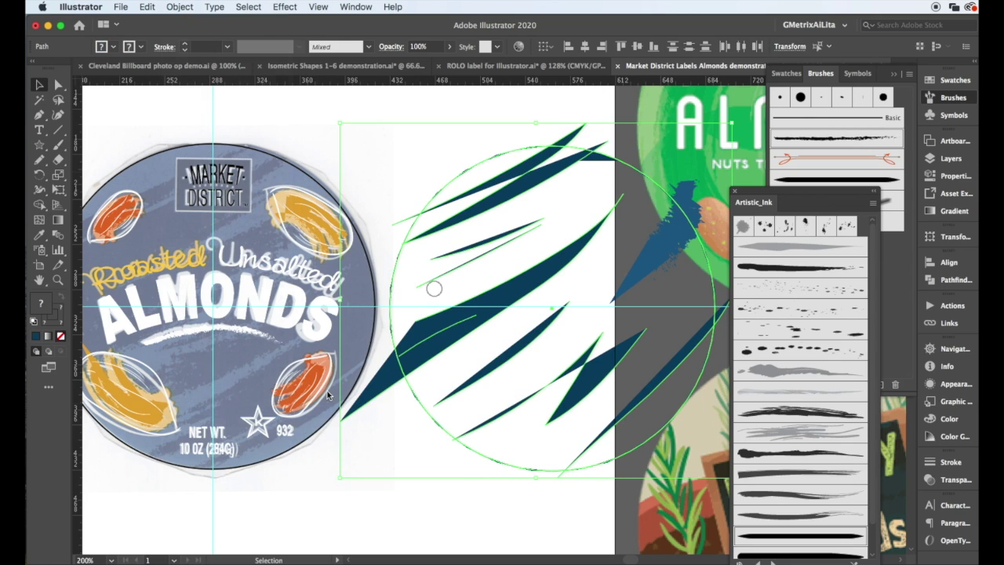
key(super+z)
Make a clipping mask that confines the lighter-blue strokes to the circle.
click(182, 6)
mouse_move(203, 400)
click(318, 400)
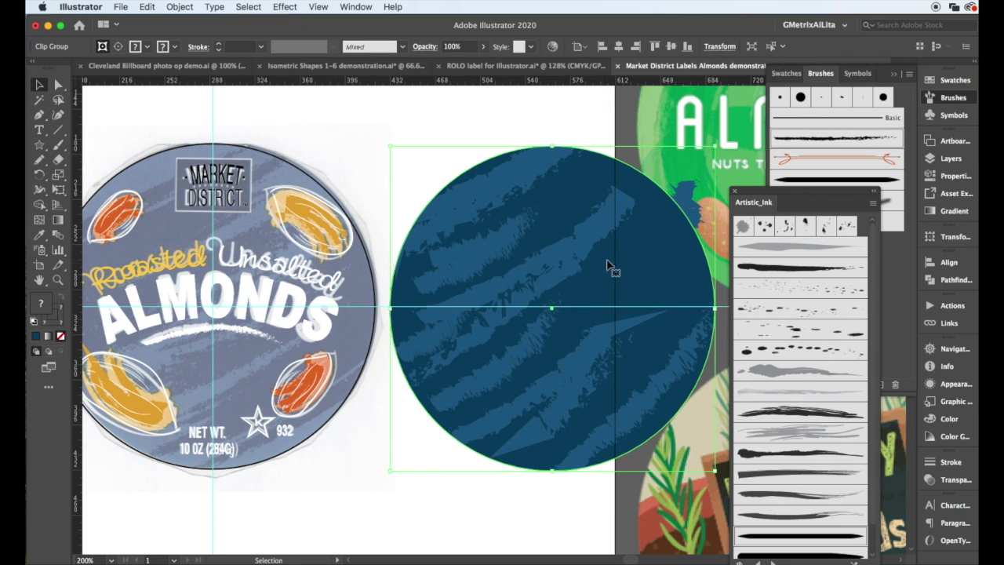
Cut the clipped blue background, paste it behind the label artwork and move it onto the label's circle outline.
key(Delete)
key(super+z)
click(147, 6)
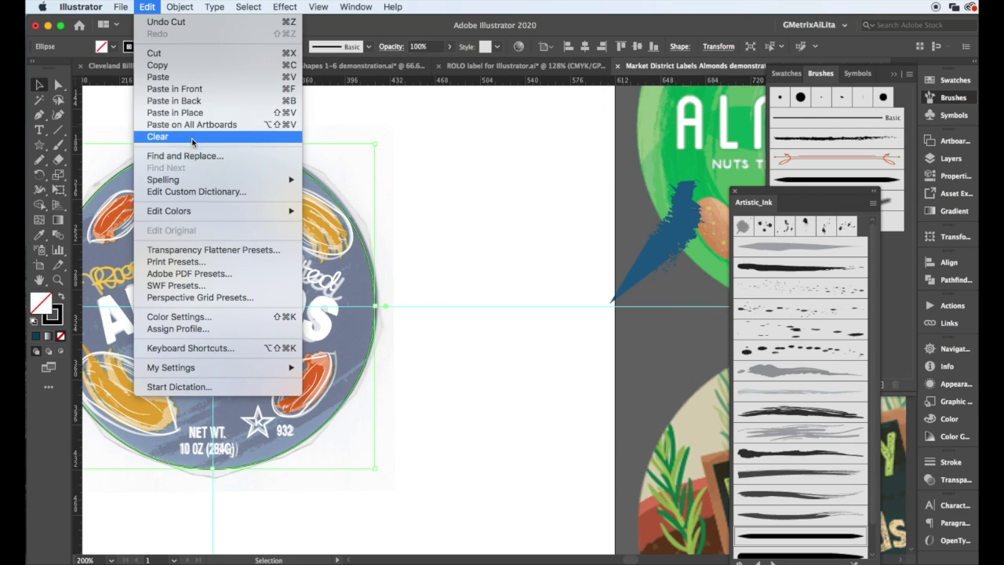
click(168, 76)
drag(550, 201, 214, 195)
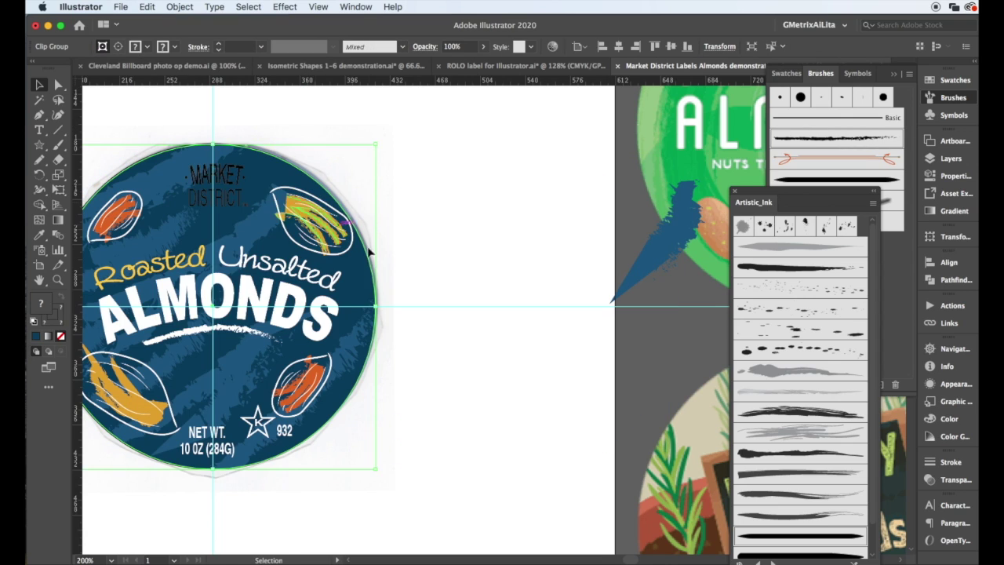
Select the whole recreated label and move it off the reference image to the empty area on its right.
scroll(215, 154, left, 5)
drag(167, 140, 464, 461)
drag(189, 326, 525, 332)
scroll(510, 263, right, 5)
click(516, 117)
Fill the MARKET and DISTRICT text with white and delete the stray lighter-blue stroke overlapping the label's right edge.
click(541, 185)
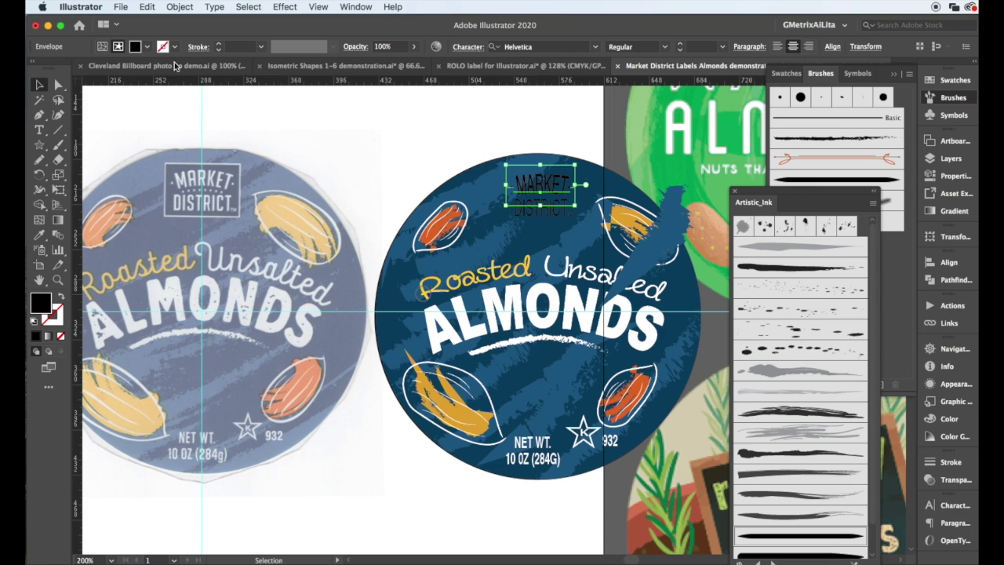
click(147, 46)
click(51, 67)
click(542, 209)
click(146, 46)
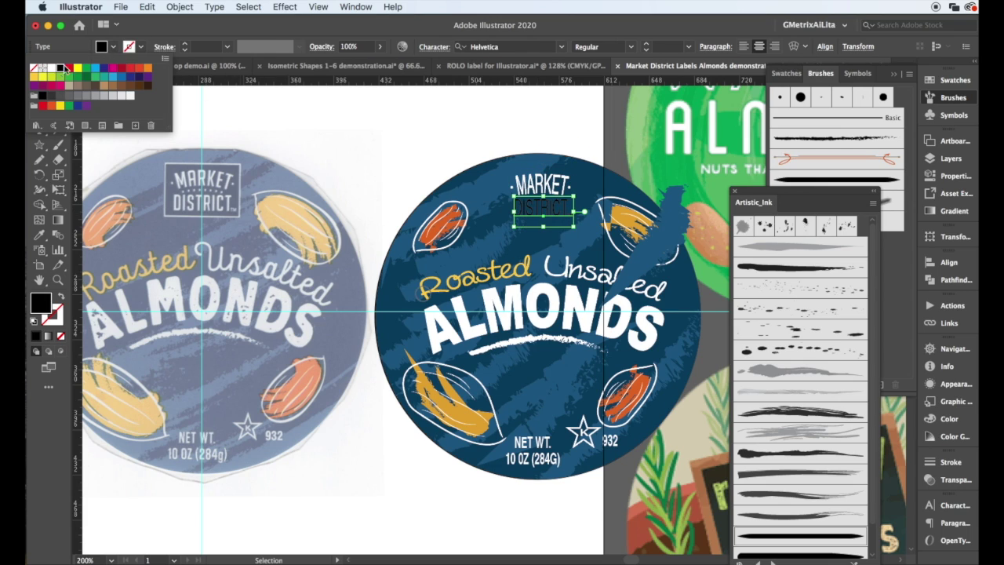
click(51, 67)
click(667, 222)
key(BackSpace)
Show all hidden objects and place the white-outlined blue rectangle behind the MARKET DISTRICT text on the recreated label.
click(179, 6)
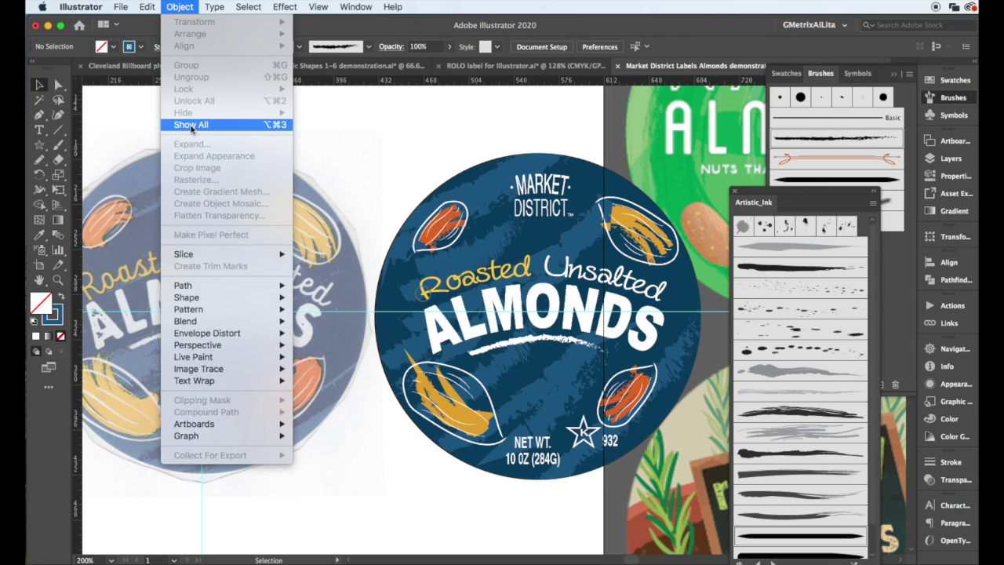
click(196, 123)
drag(184, 184, 525, 191)
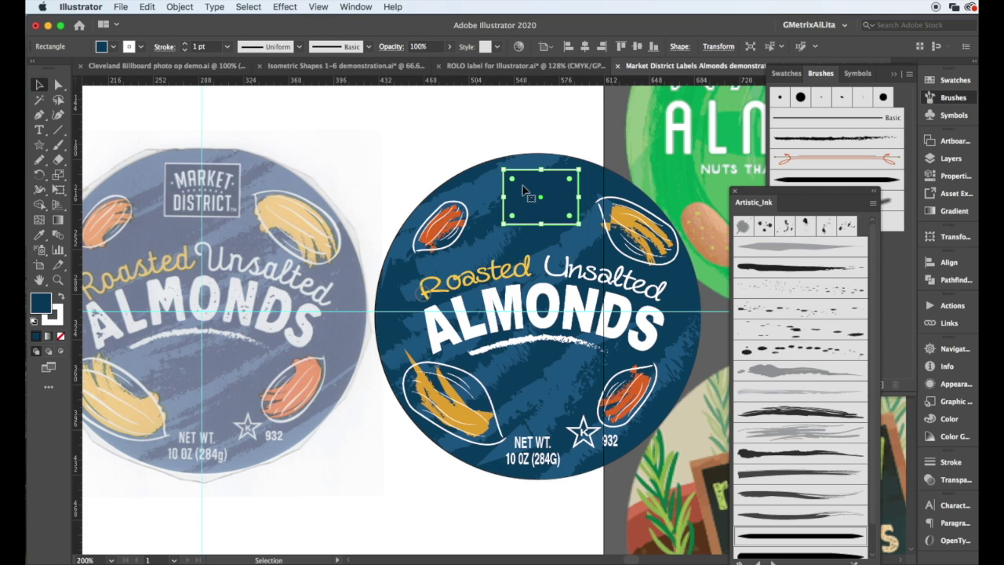
click(434, 160)
Group all of the artwork.
key(super+a)
click(179, 6)
click(196, 62)
Hide the locked ROASTED A... layer that holds the reference label image.
click(951, 157)
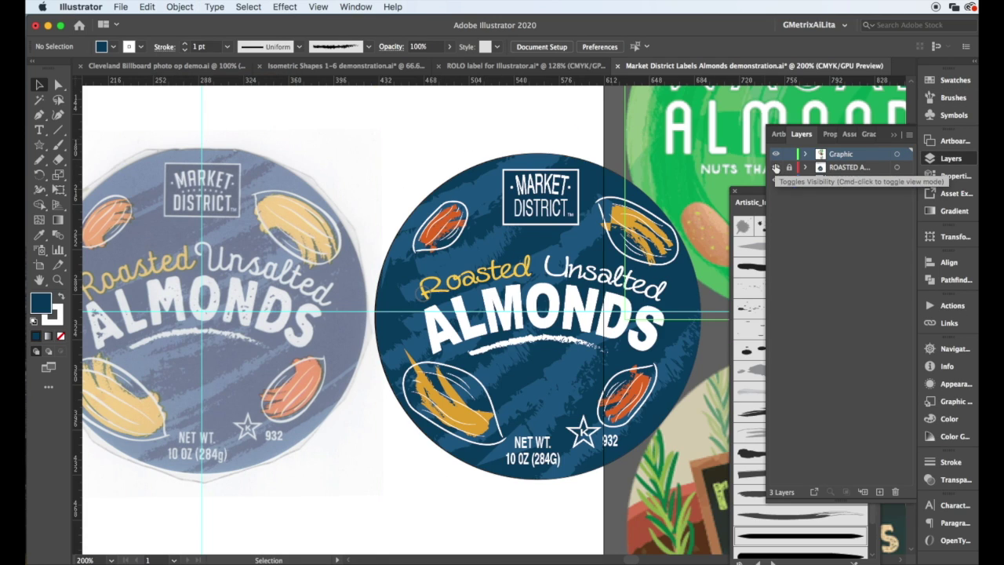
click(776, 167)
Ungroup the artwork so the label is separate from the other objects.
click(622, 189)
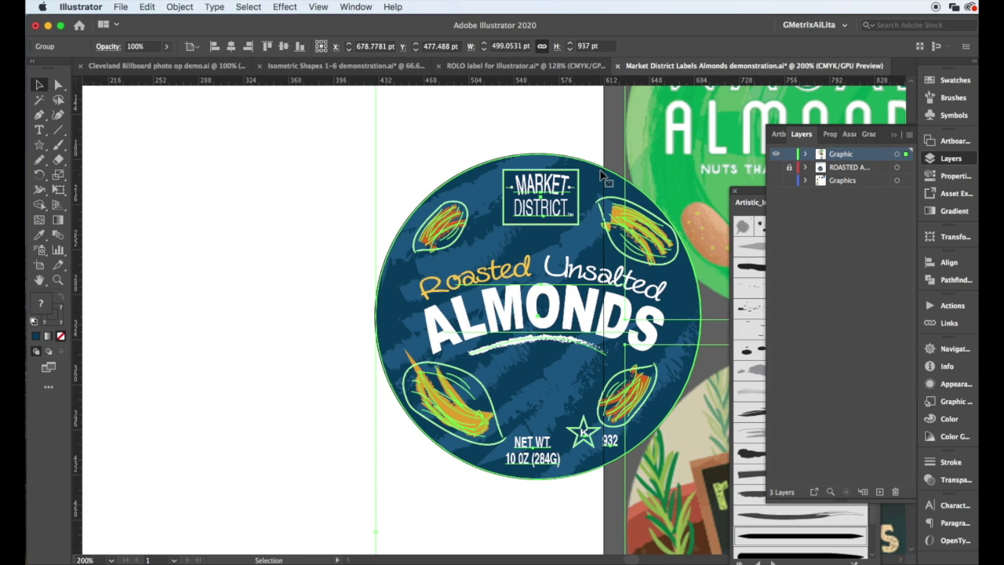
click(178, 6)
click(329, 424)
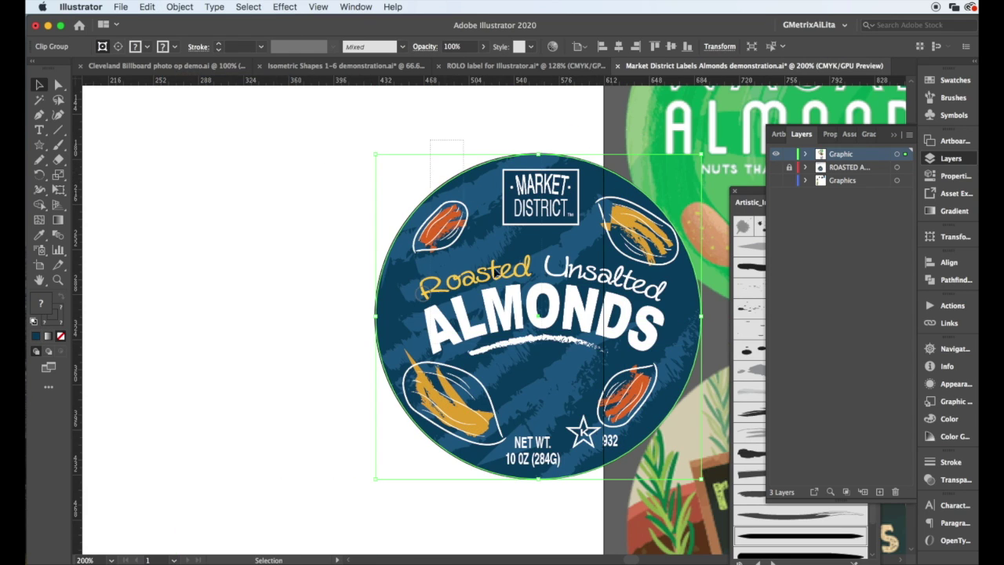
Move the recreated label left into the cleared part of the artboard and apply a drop shadow to it.
drag(336, 253, 120, 228)
click(285, 7)
click(486, 155)
click(725, 474)
click(546, 206)
Cycle through the screen modes to view the finished label in presentation mode.
key(f)
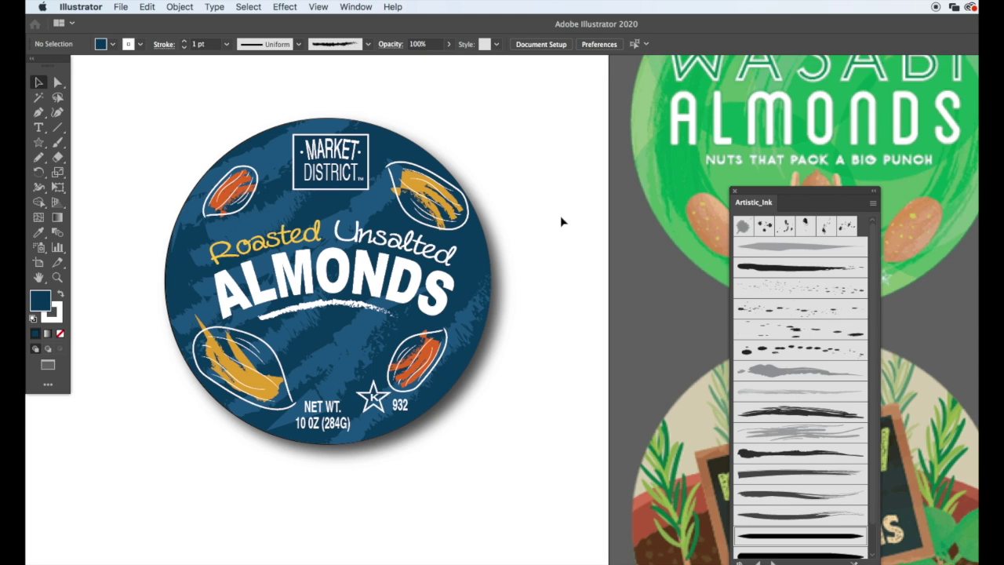
key(f)
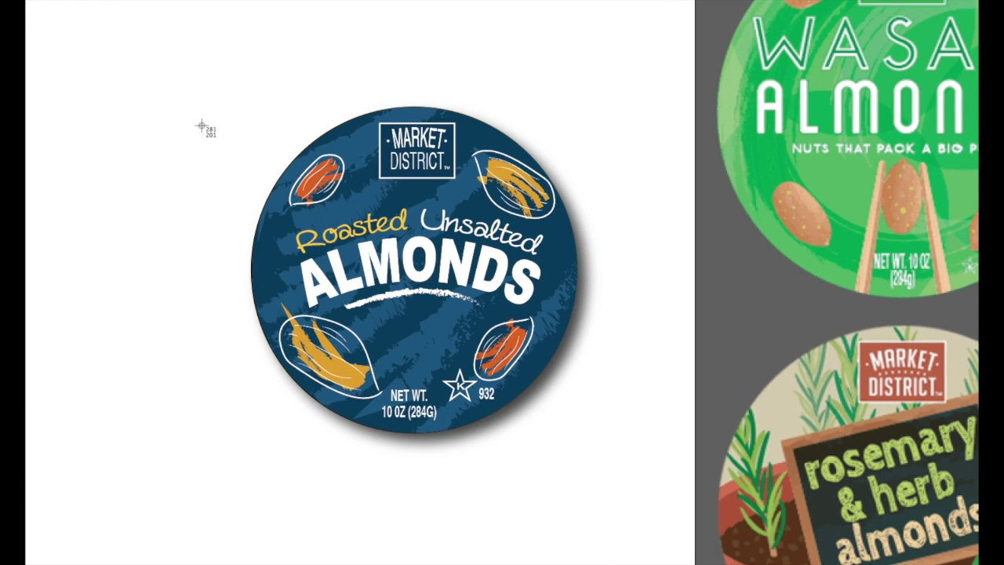
key(f)
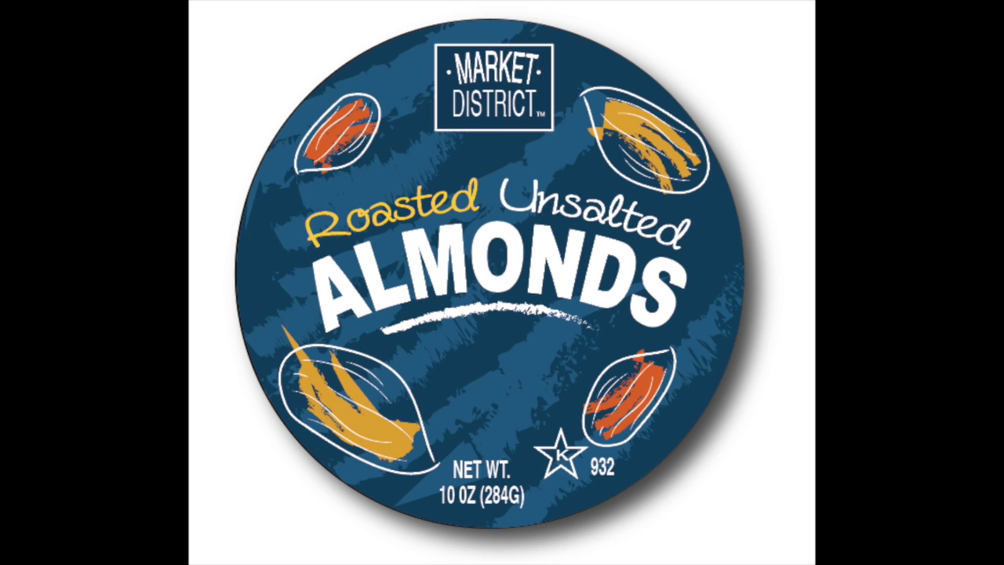